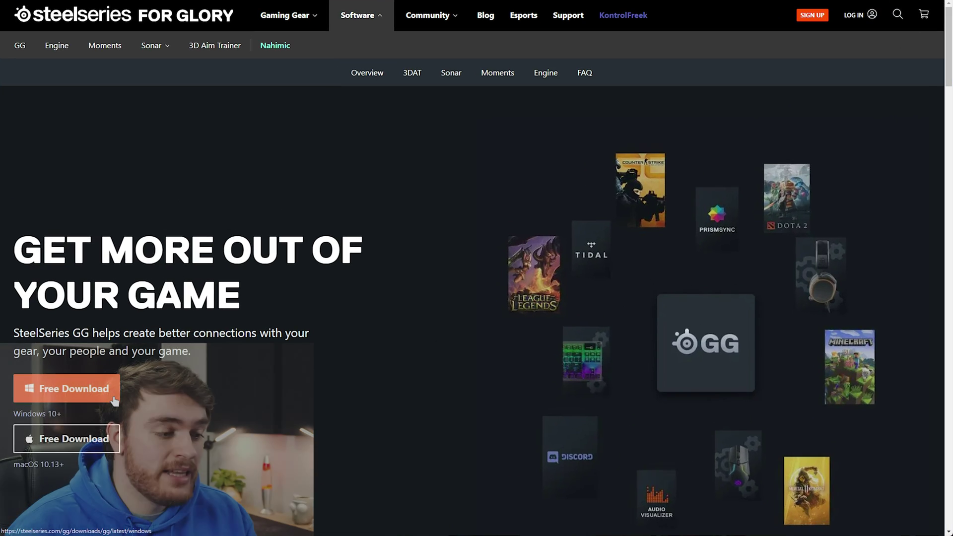
- Download the Windows version of SteelSeries GG and complete its installation
left_click(114, 388)
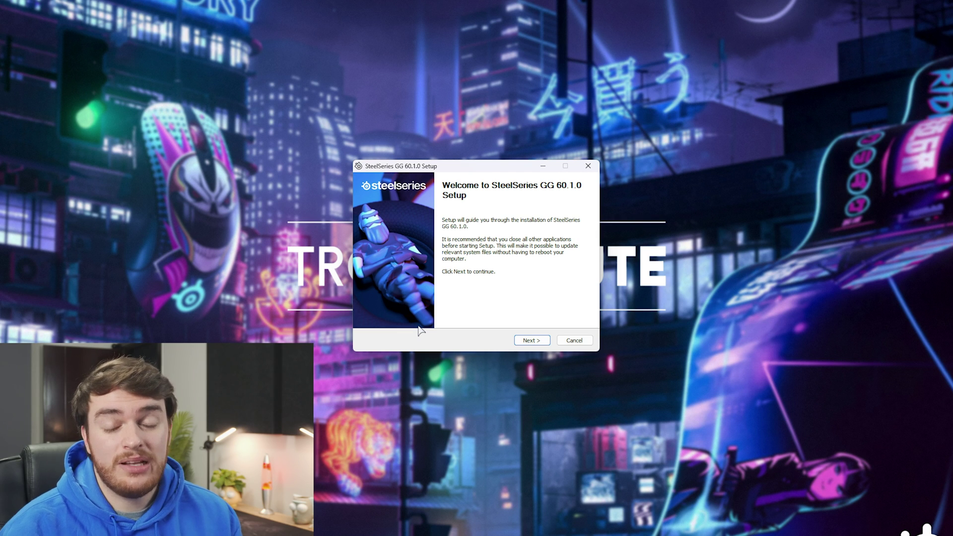
left_click(530, 341)
left_click(532, 340)
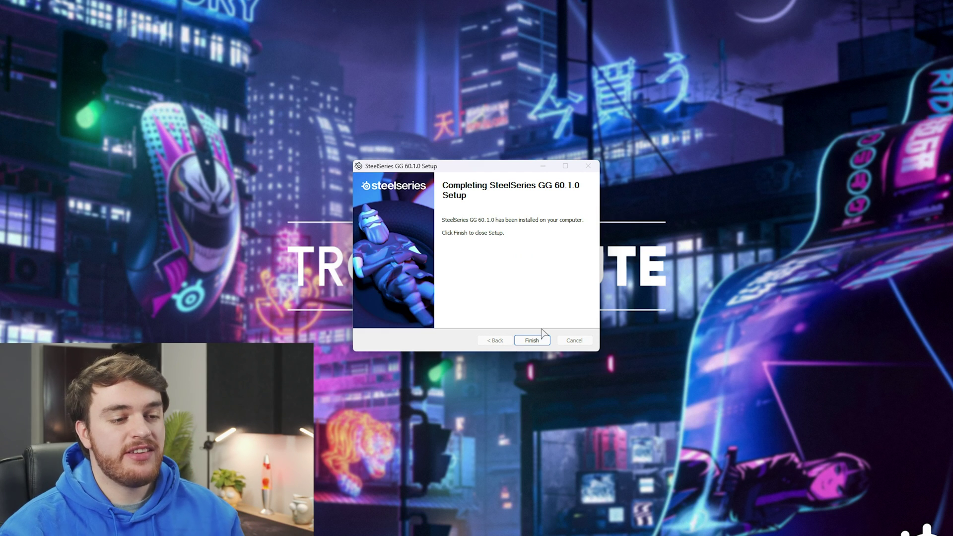
left_click(532, 340)
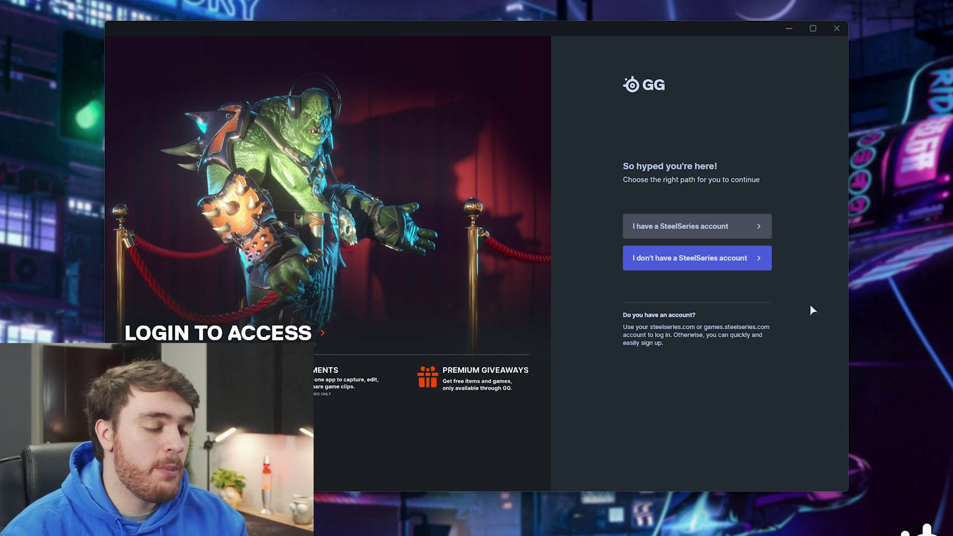
- Skip creating a SteelSeries account for now and open the Sonar introduction page
left_click(700, 258)
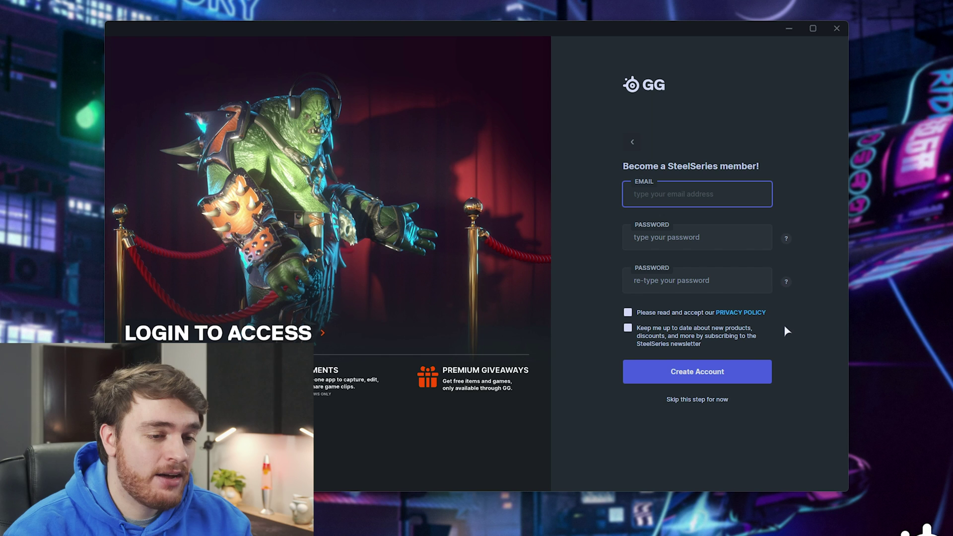
left_click(709, 400)
left_click(455, 296)
left_click(524, 74)
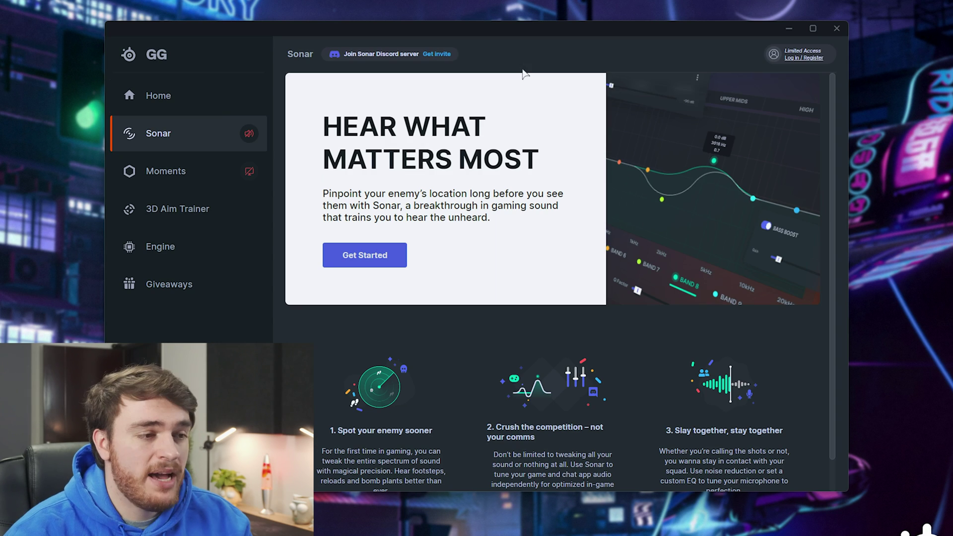
- Get started with Sonar by logging in to an existing SteelSeries account and launch the device setup
left_click(392, 257)
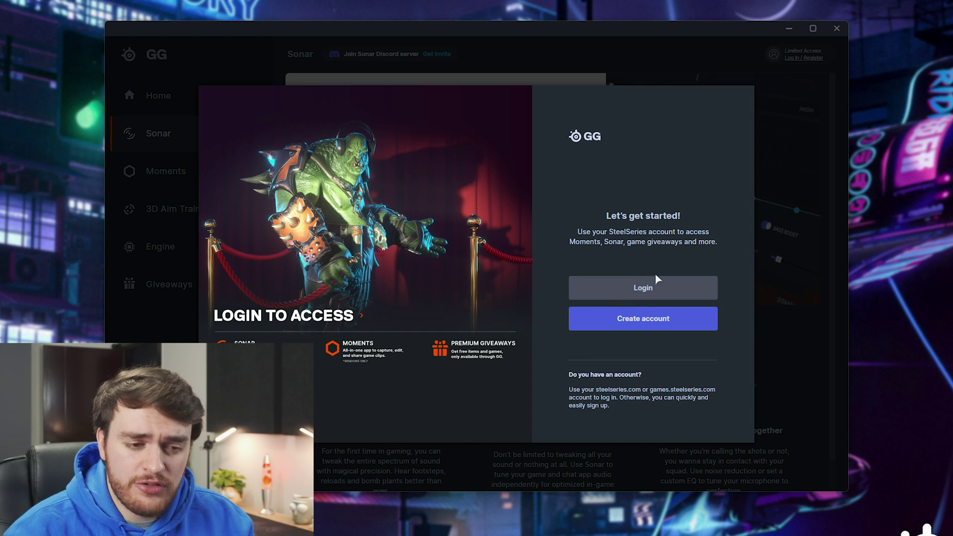
left_click(655, 289)
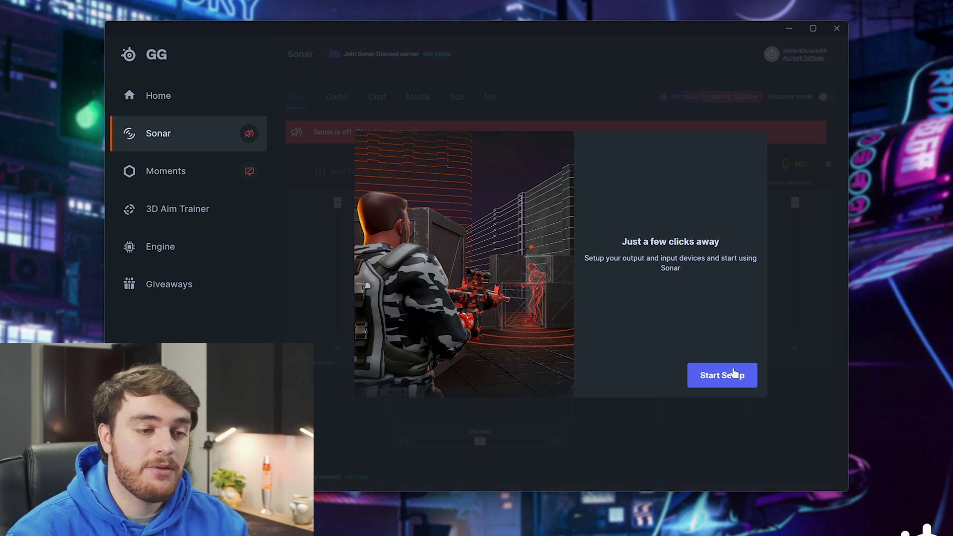
left_click(734, 374)
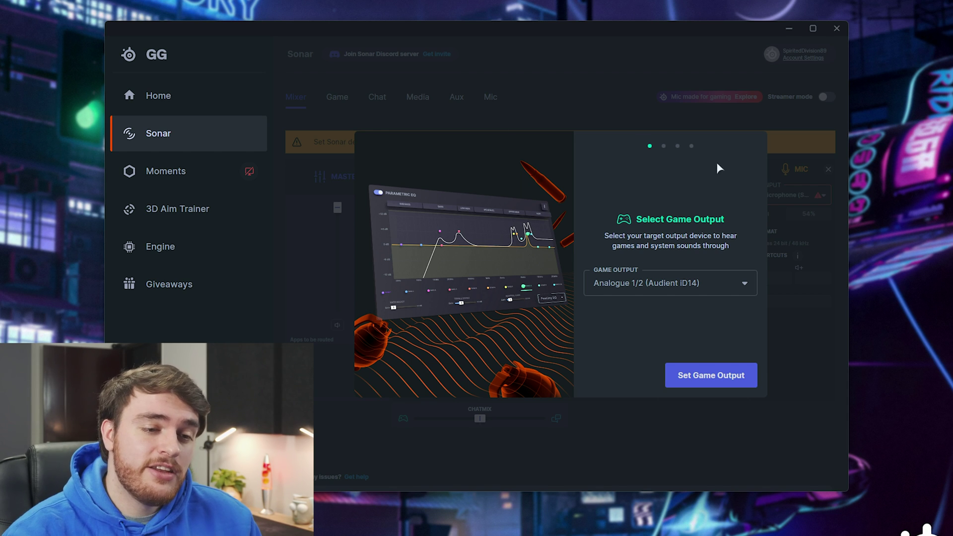
- Set the game, chat, media and aux outputs to Analogue 1/2 (Audient iD14) in the Sonar setup
left_click(685, 283)
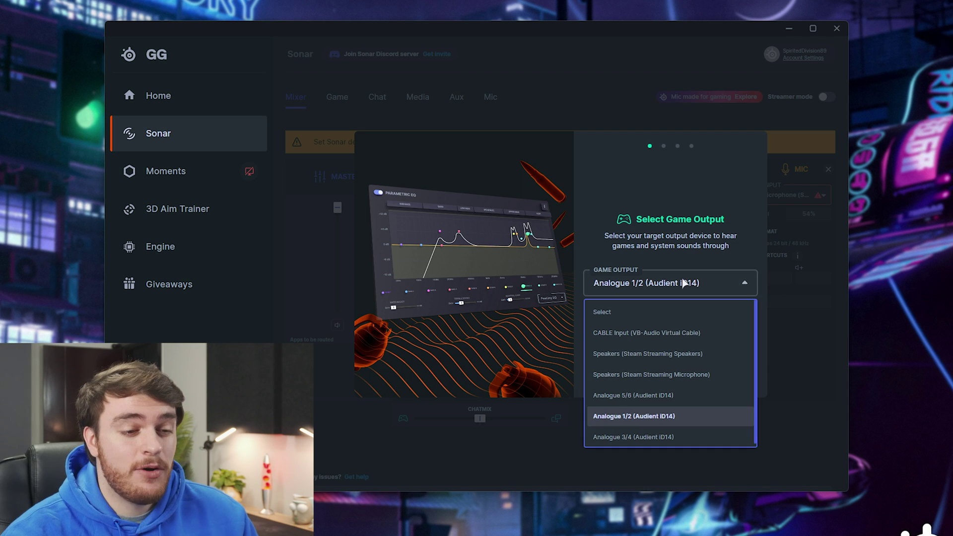
left_click(645, 417)
left_click(681, 385)
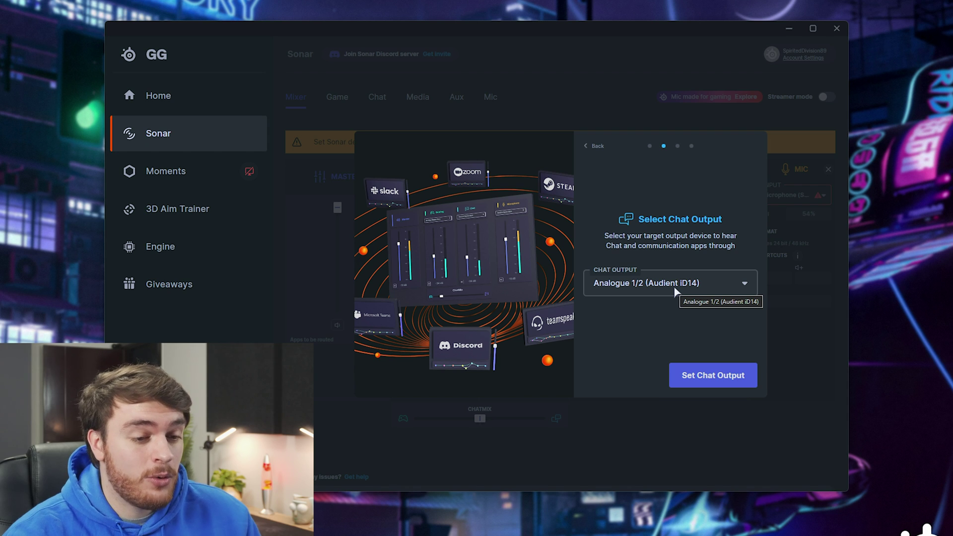
left_click(692, 383)
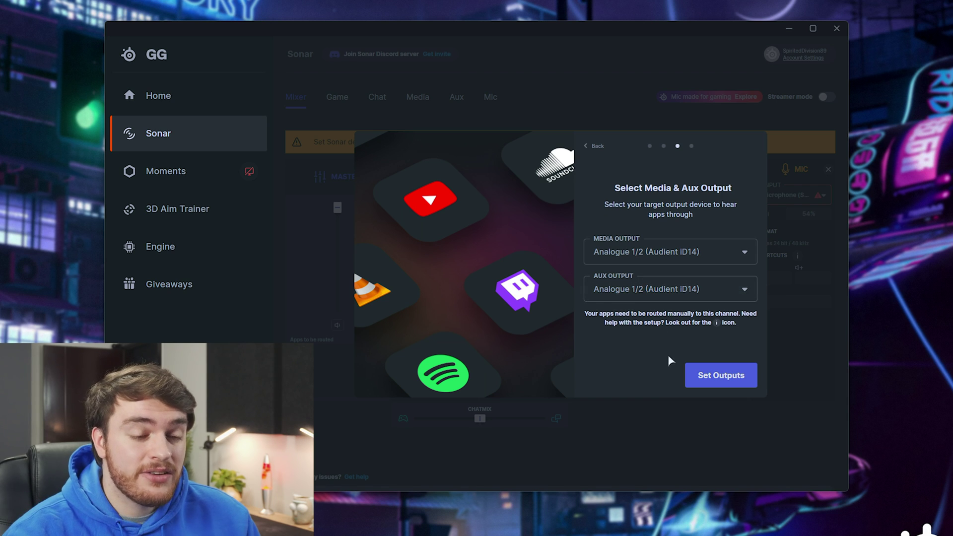
left_click(709, 378)
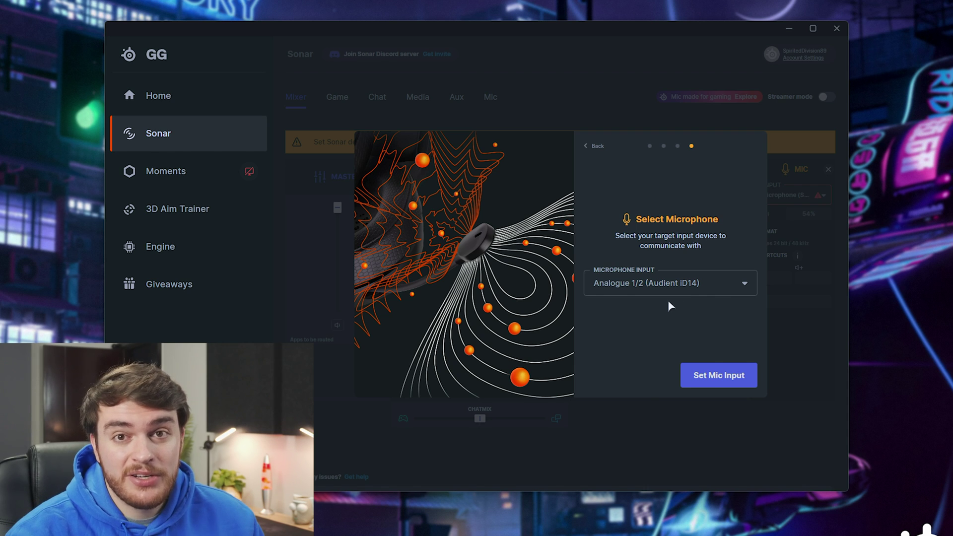
- Set the microphone input to Analogue 1/2 (Audient iD14) and finish the Sonar setup
left_click(688, 282)
left_click(688, 282)
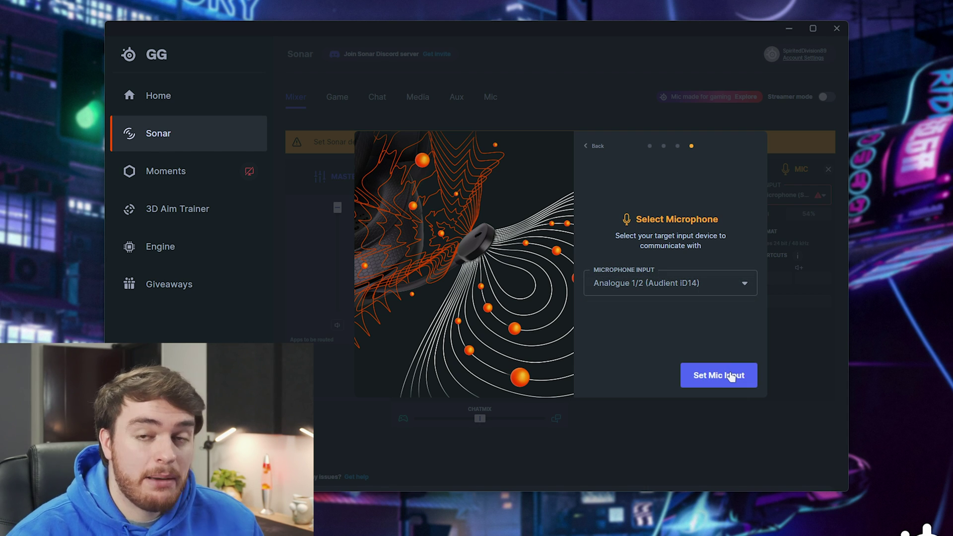
left_click(730, 377)
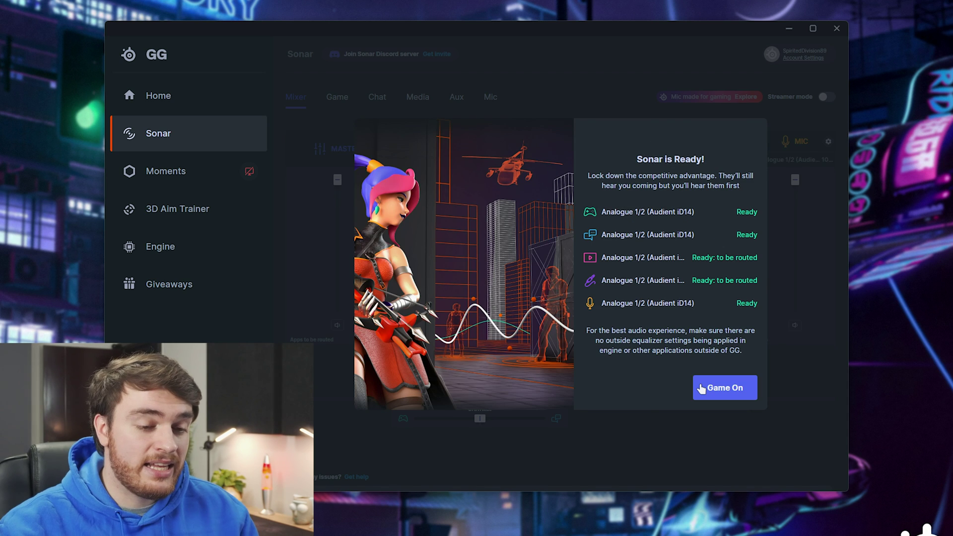
left_click(701, 388)
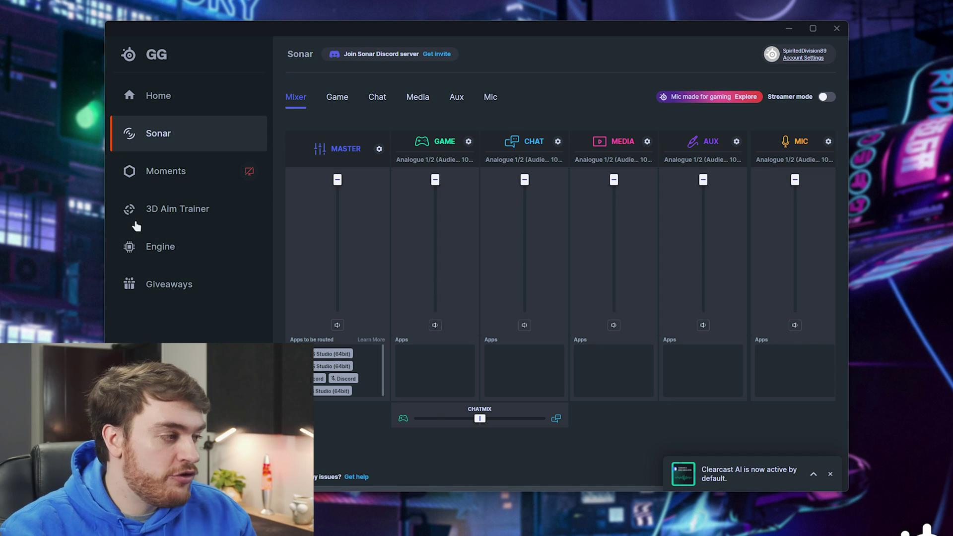
- Examine the Audient iD14 analogue outputs among the Windows playback devices
left_click(394, 179)
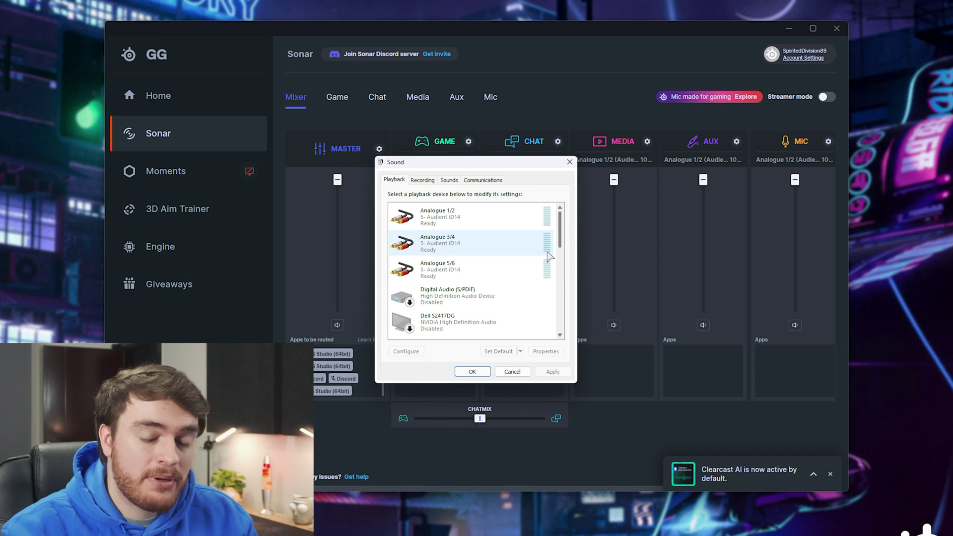
left_click(455, 217)
left_click(455, 243)
left_click(455, 269)
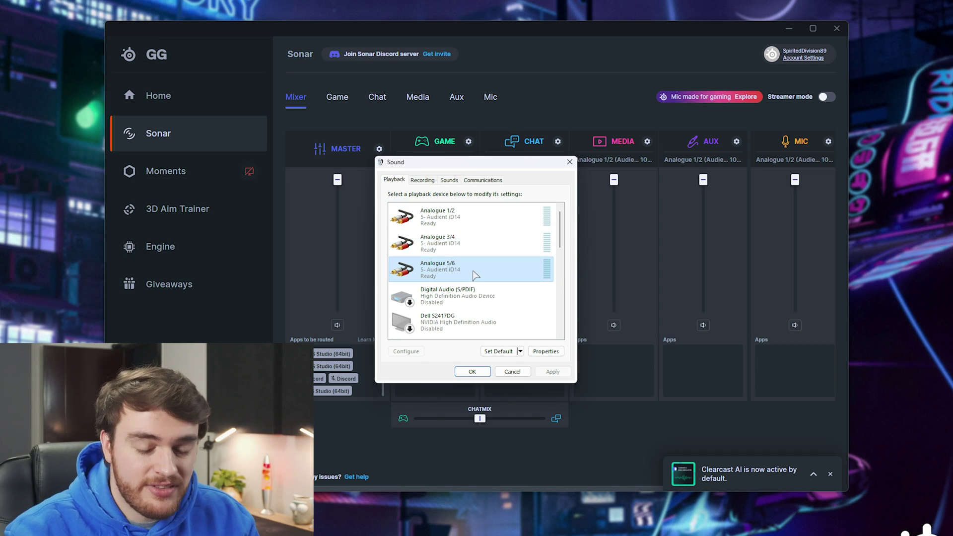
- Review the SteelSeries Sonar virtual devices in the Windows playback list, including Gaming, Media, Chat, Microphone and Stream
scroll(458, 243, "down", 1)
scroll(457, 242, "down", 3)
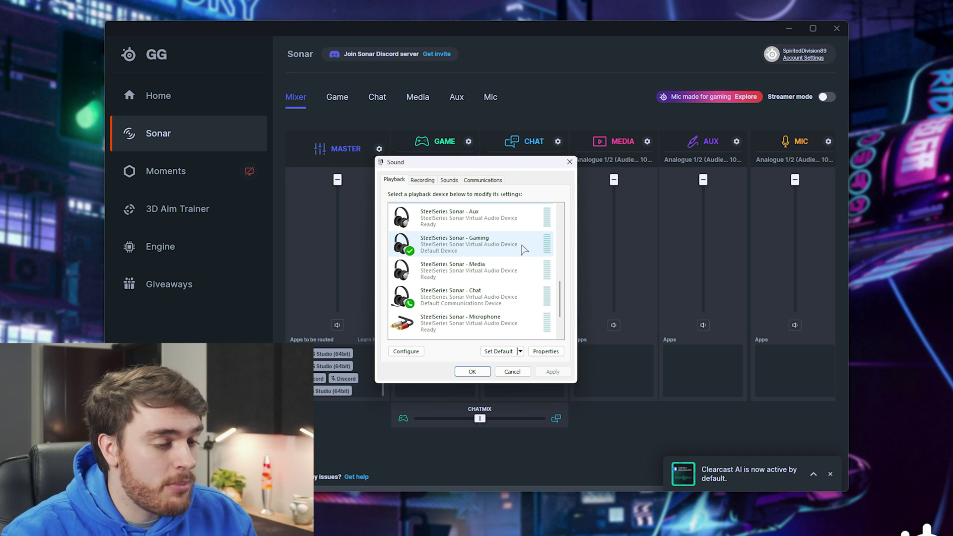
left_click(495, 228)
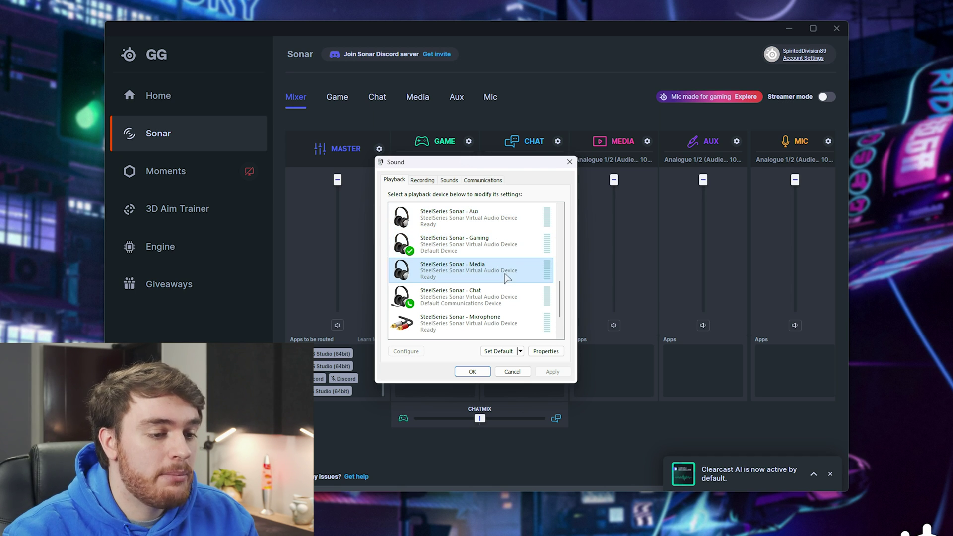
left_click(491, 294)
scroll(505, 318, "down", 2)
left_click(505, 318)
scroll(505, 318, "down", 1)
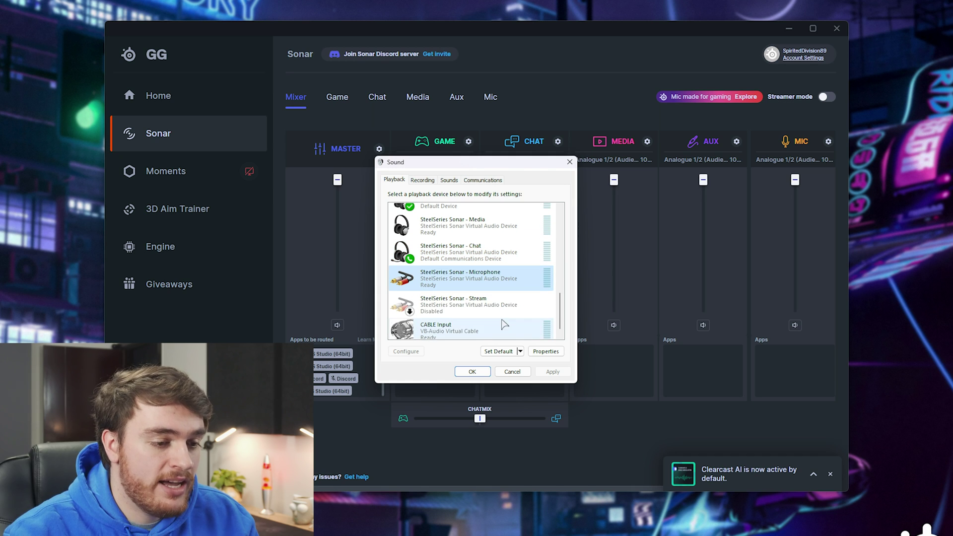
left_click(491, 307)
scroll(517, 238, "up", 2)
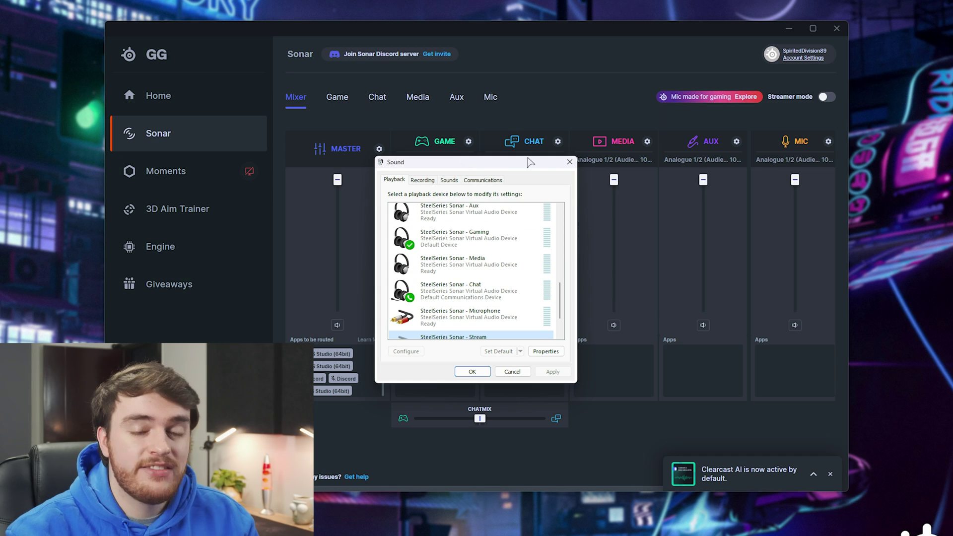
scroll(479, 215, "up", 2)
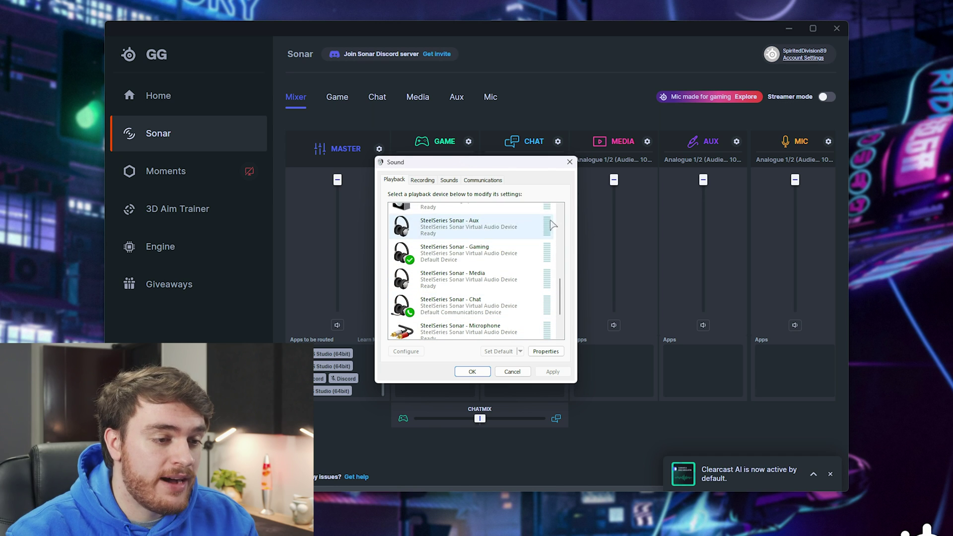
left_click(570, 161)
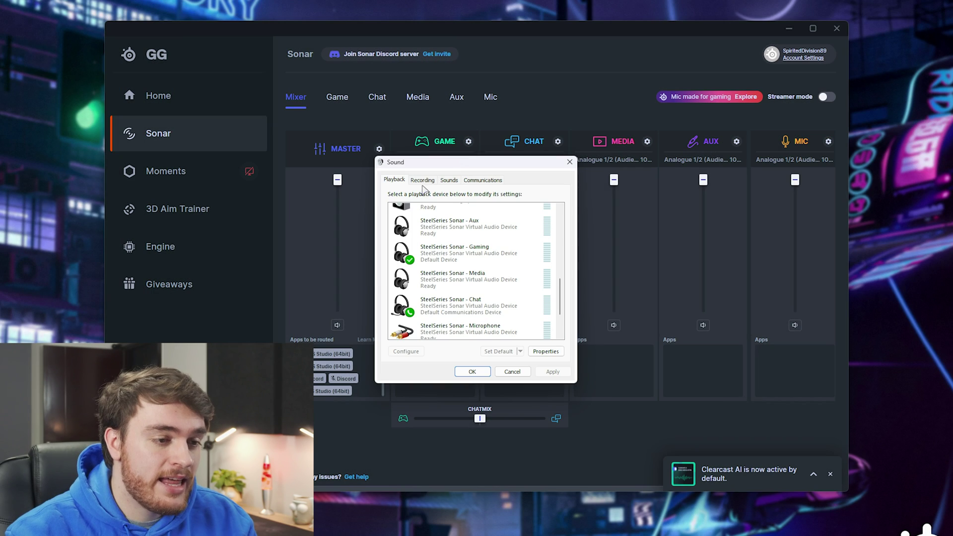
- Check the SteelSeries Sonar Microphone and Stream entries among the Windows recording devices, and close the sound settings
left_click(422, 180)
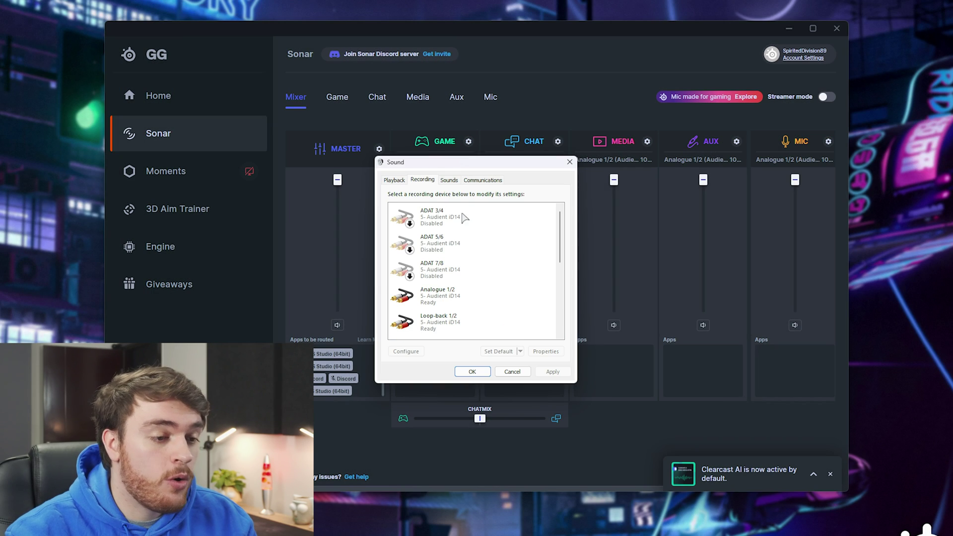
scroll(497, 263, "down", 3)
scroll(501, 284, "down", 4)
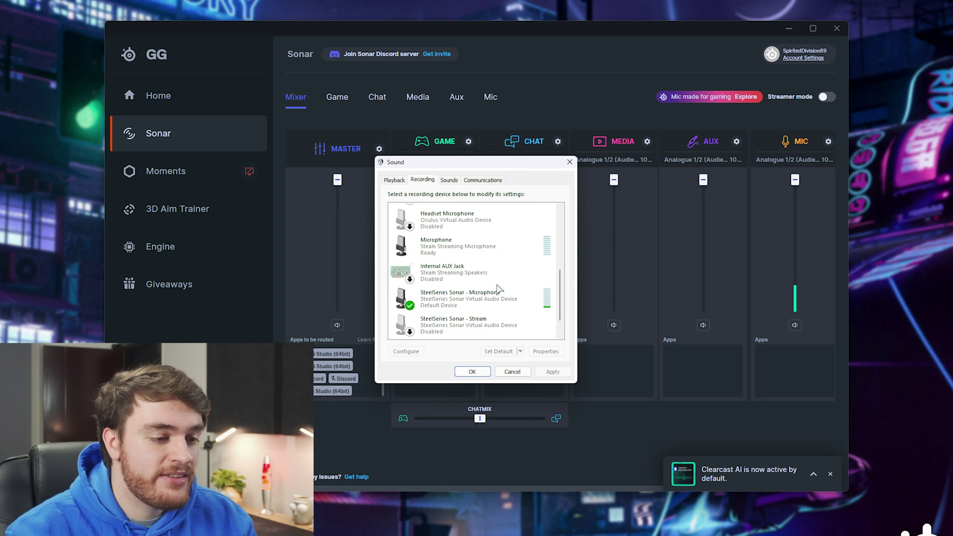
left_click(536, 298)
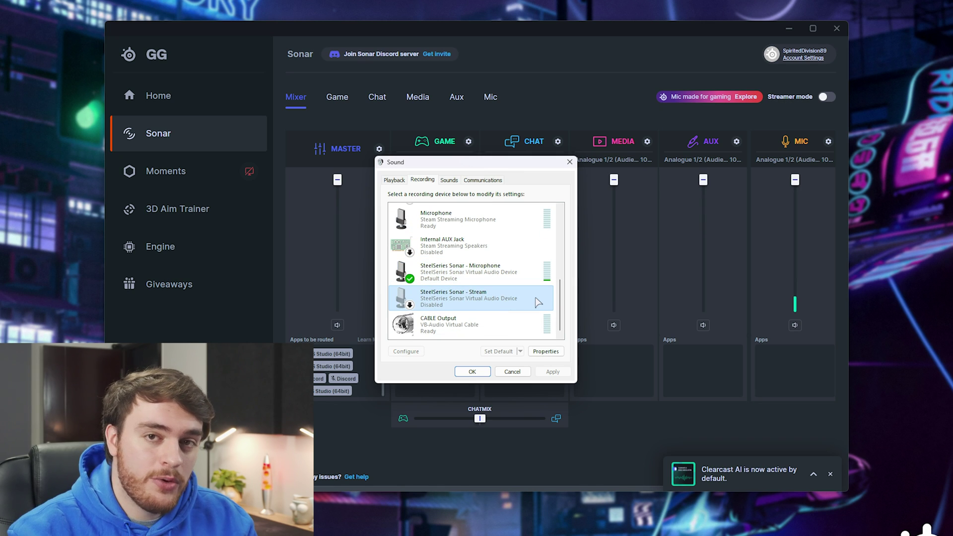
left_click(549, 276)
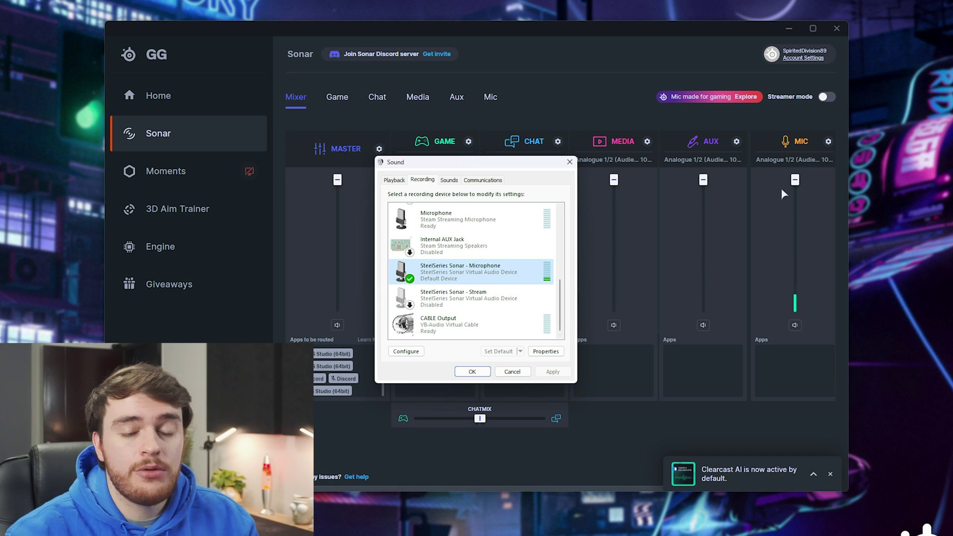
key("Escape")
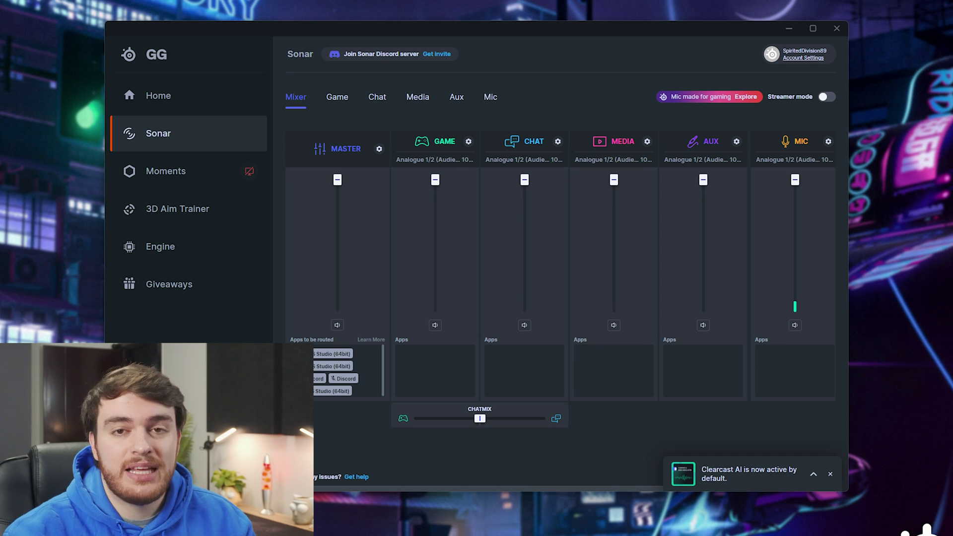
- Switch to OBS, stop the running recording and open the audio settings
key("alt+Tab")
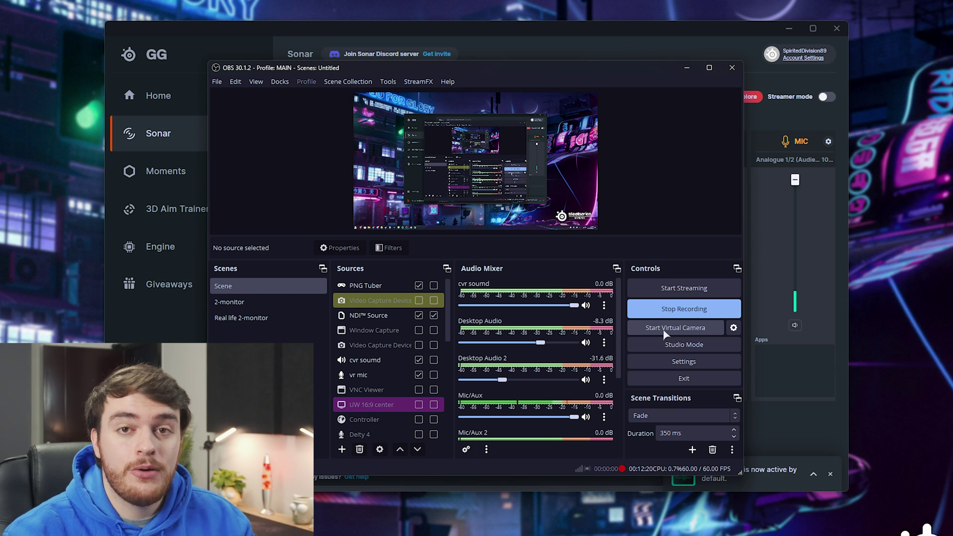
left_click(684, 309)
left_click(684, 362)
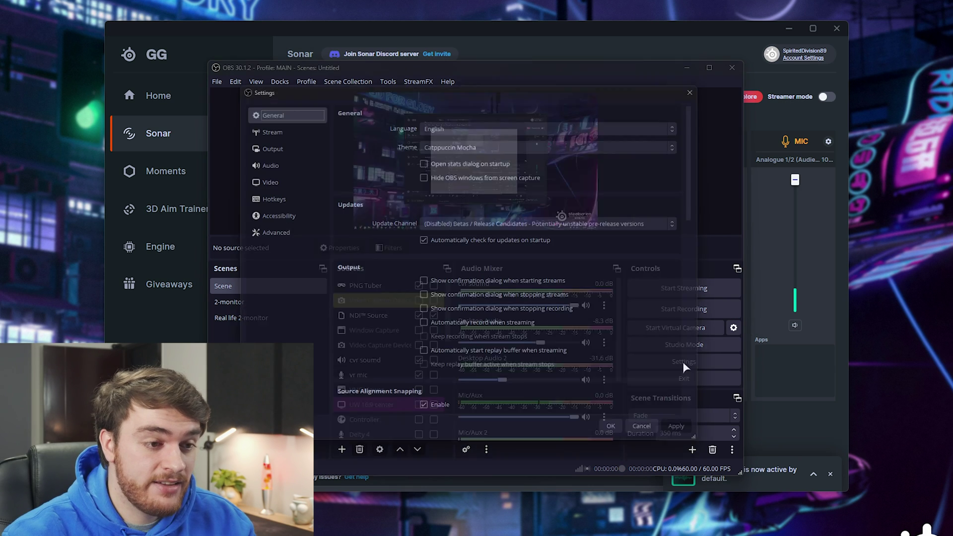
left_click(259, 160)
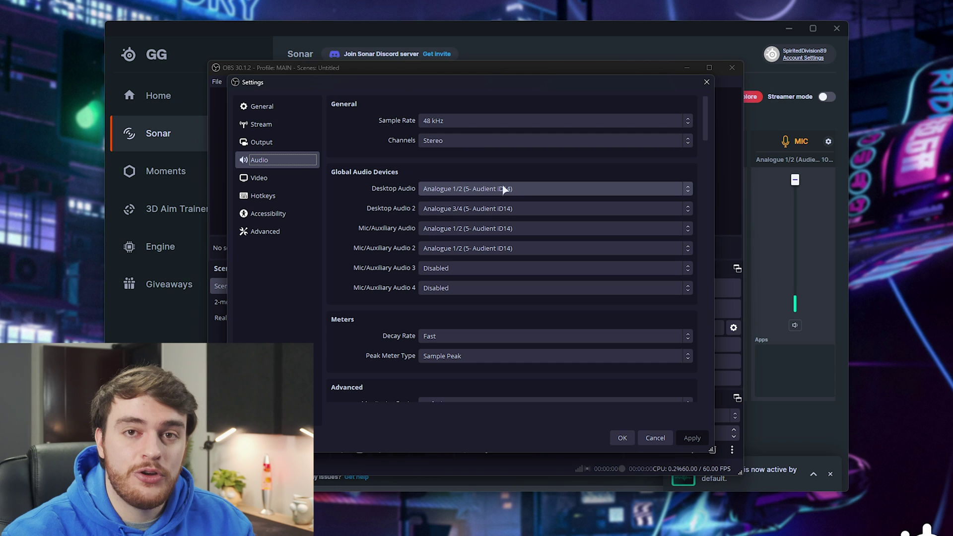
- Set Desktop Audio to SteelSeries Sonar - Gaming, Desktop Audio 2 to SteelSeries Sonar - Media, and Mic/Auxiliary Audio to SteelSeries Sonar - Microphone
left_click(503, 189)
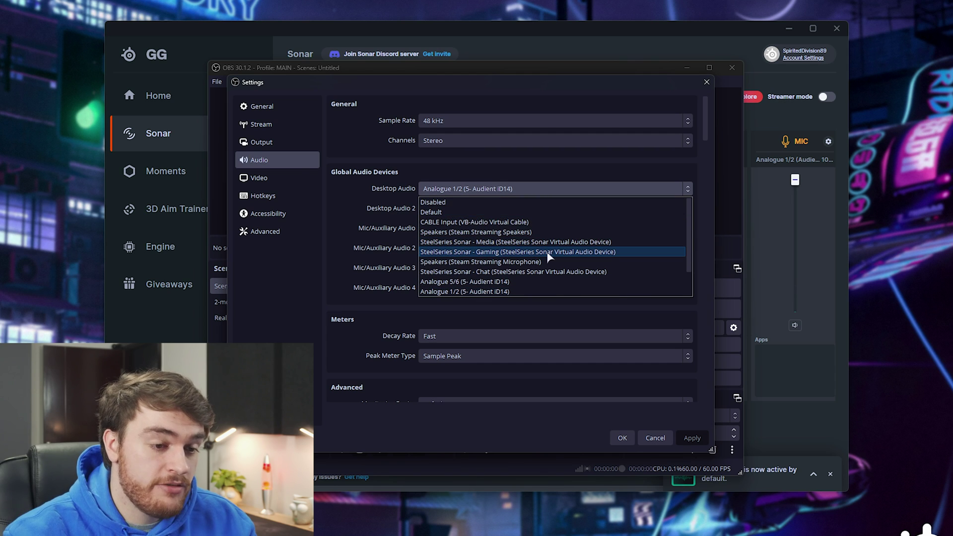
left_click(526, 251)
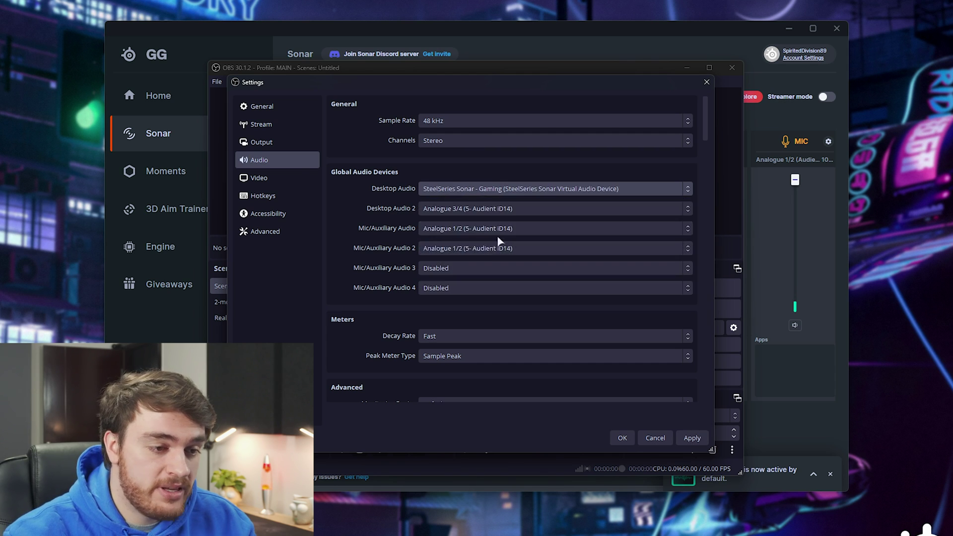
left_click(501, 208)
left_click(509, 242)
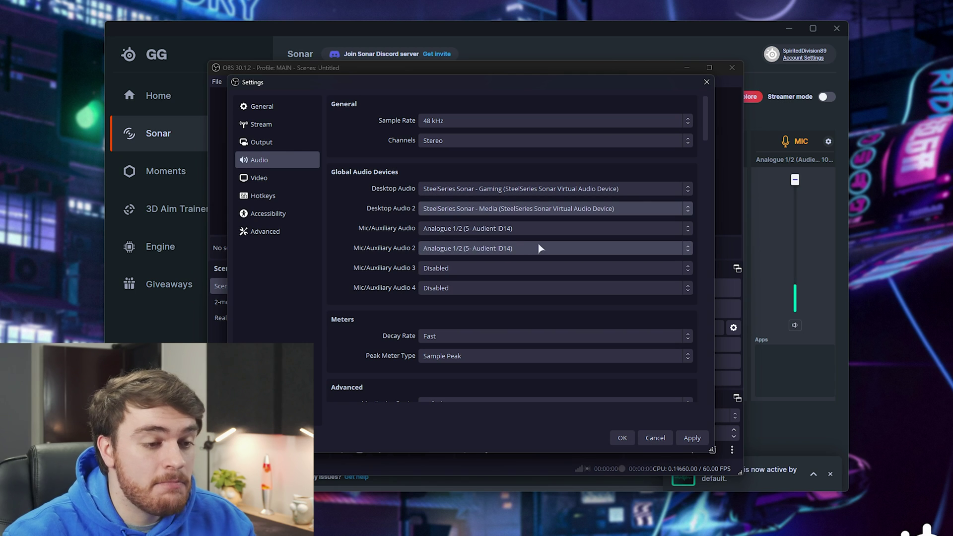
left_click(536, 229)
left_click(539, 293)
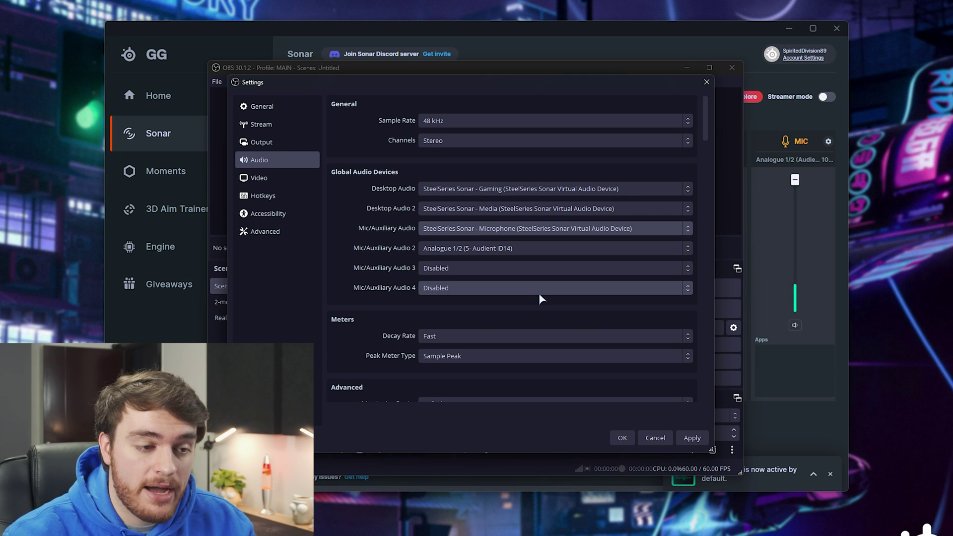
- Keep Mic/Auxiliary Audio 2 on Analogue 1/2 (5- Audient iD14) and save the OBS audio settings
left_click(522, 248)
left_click(521, 301)
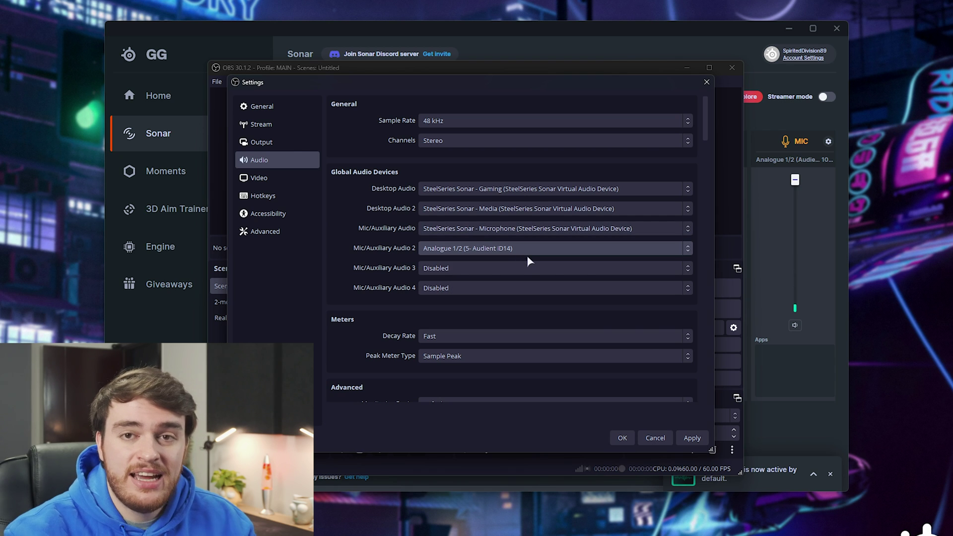
left_click(622, 438)
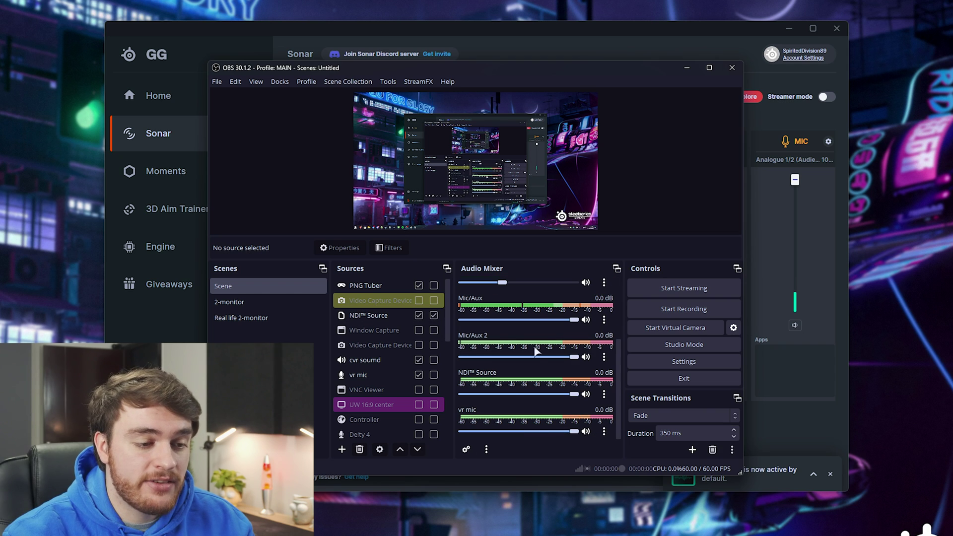
- Review the audio mixer channels and the available source types, including Audio Input Capture and Audio Output Capture
scroll(390, 393, "down", 5)
left_click(342, 449)
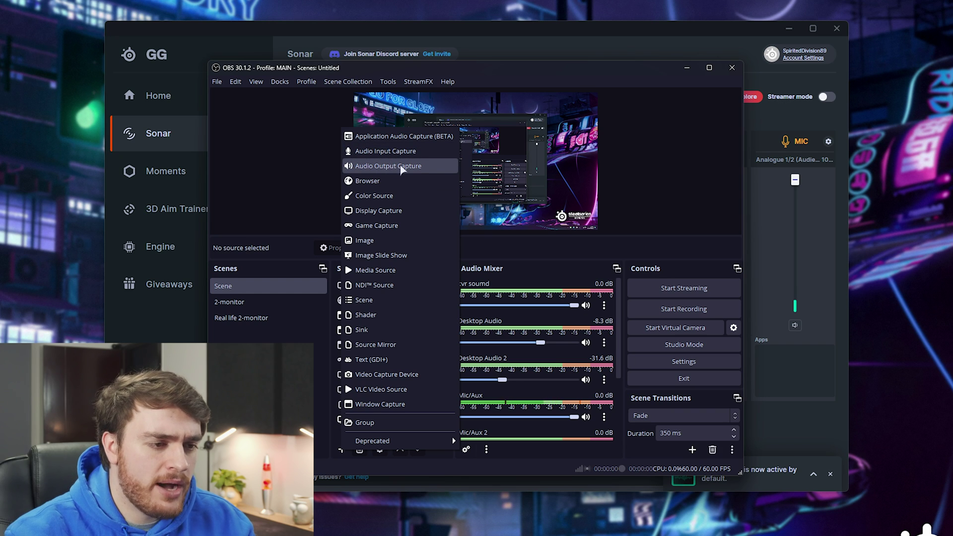
scroll(557, 421, "down", 1)
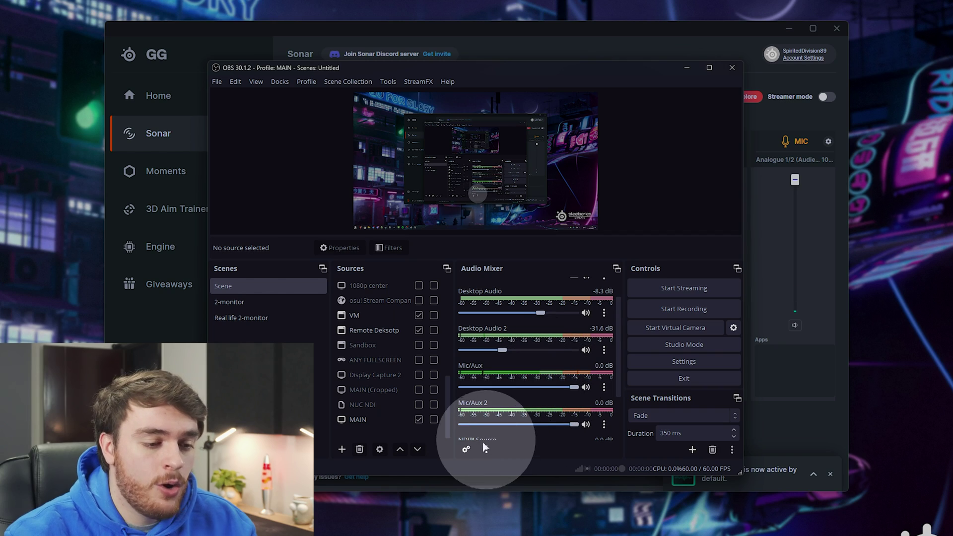
- Check the track assignments of each audio source in the advanced audio properties, and close OBS
left_click(467, 449)
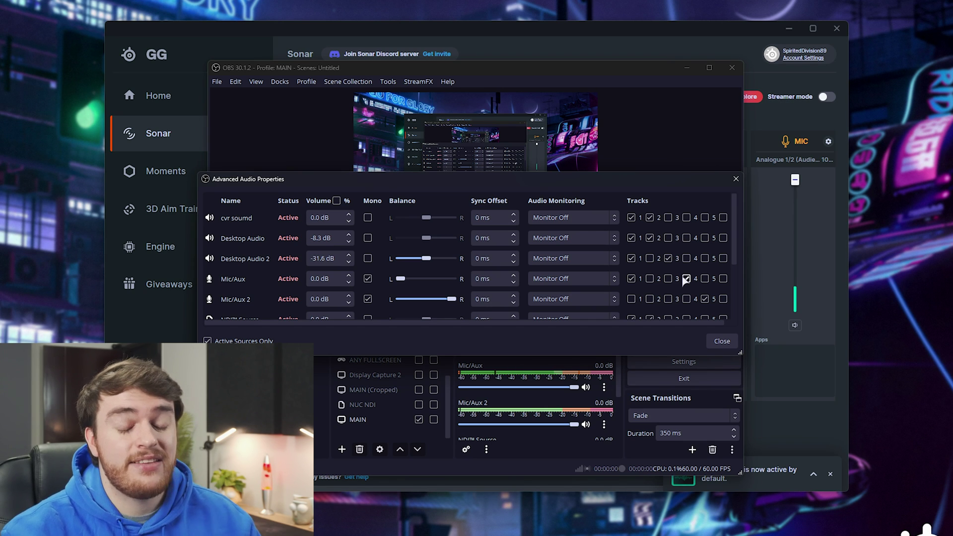
left_click(722, 341)
left_click(732, 67)
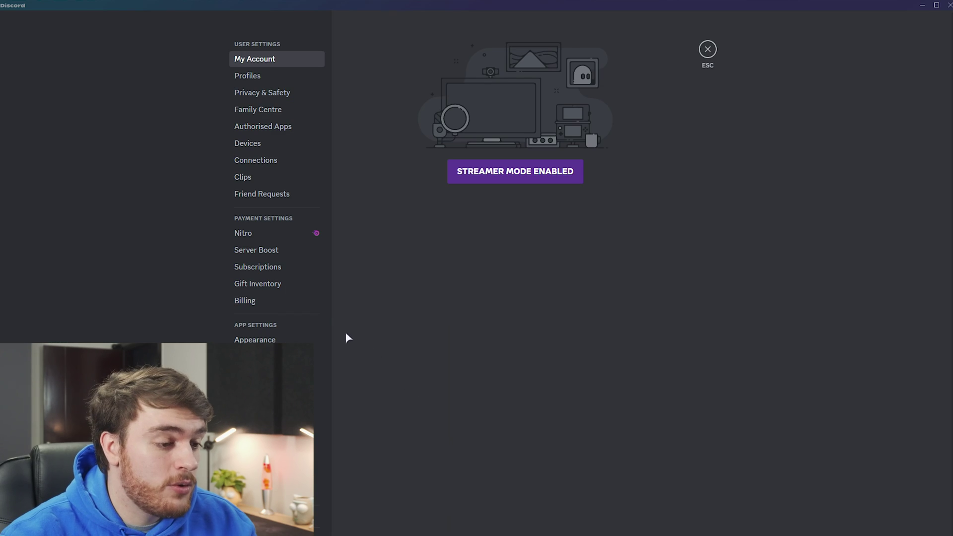
- In Discord's voice settings, look through the input devices and set the output device to SteelSeries Sonar - Chat
left_click(268, 373)
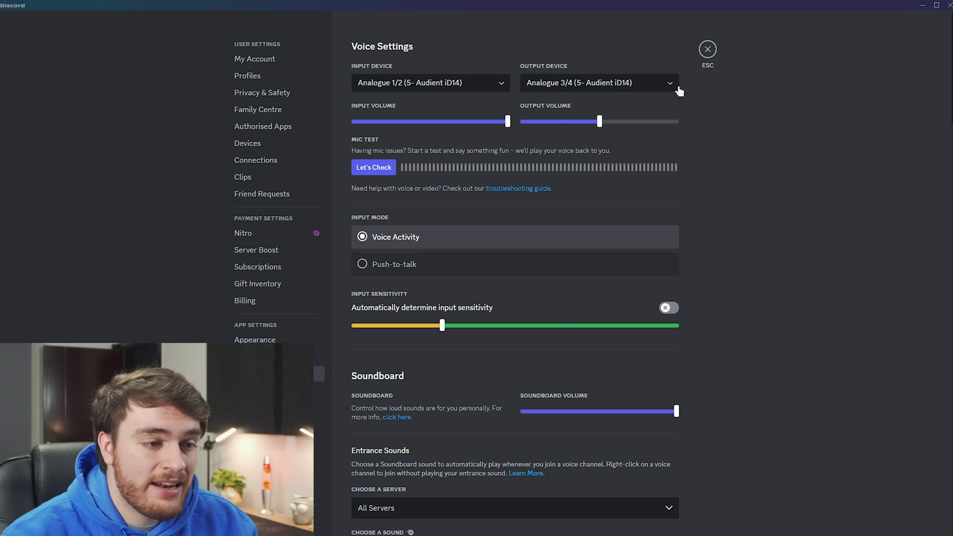
left_click(453, 84)
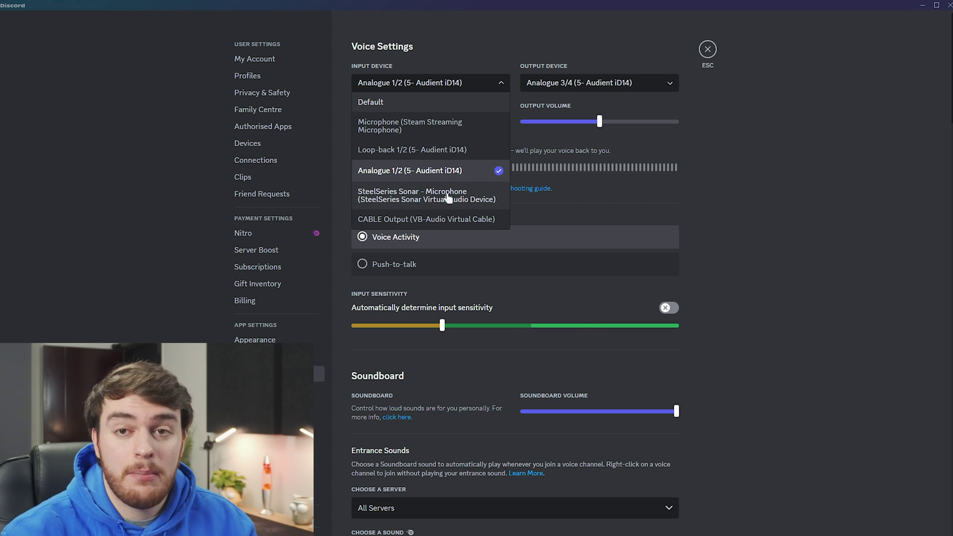
left_click(598, 84)
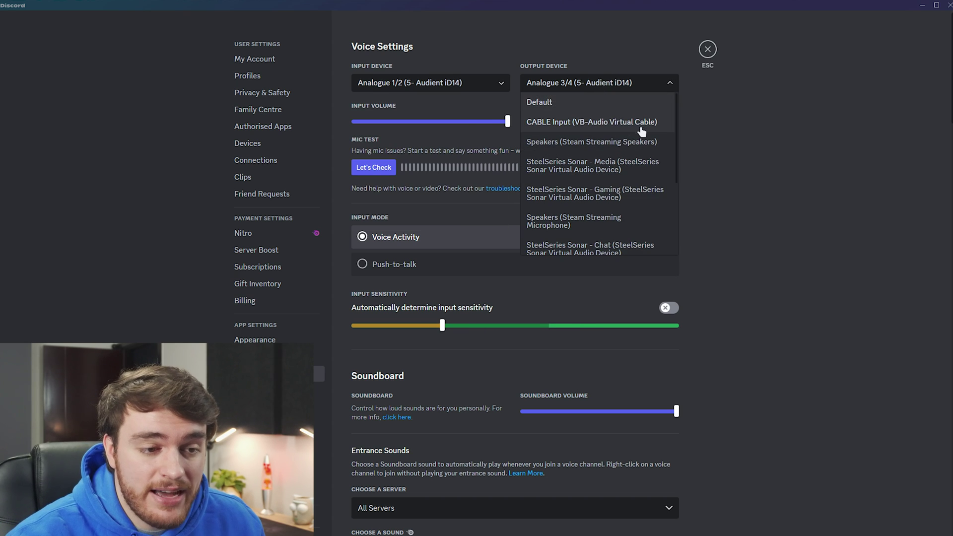
scroll(611, 211, "down", 2)
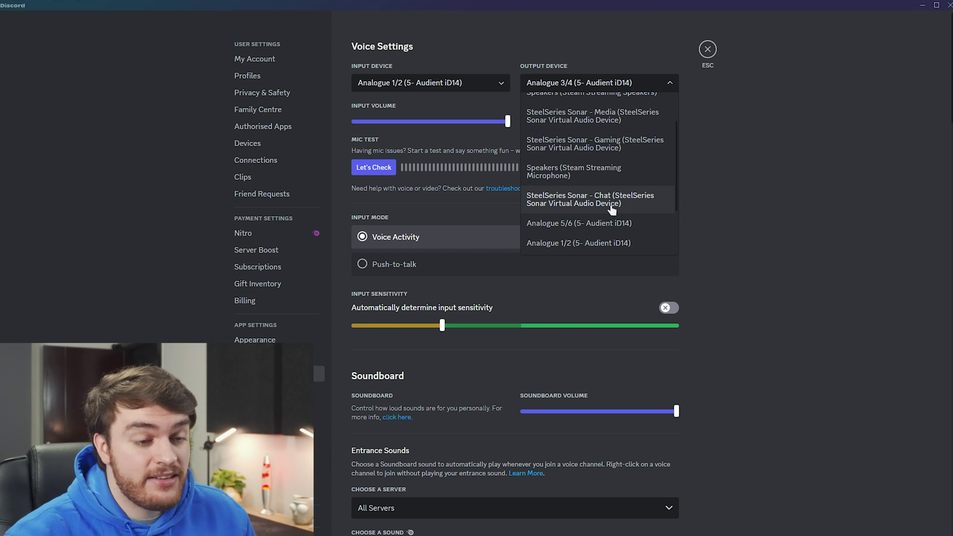
left_click(590, 206)
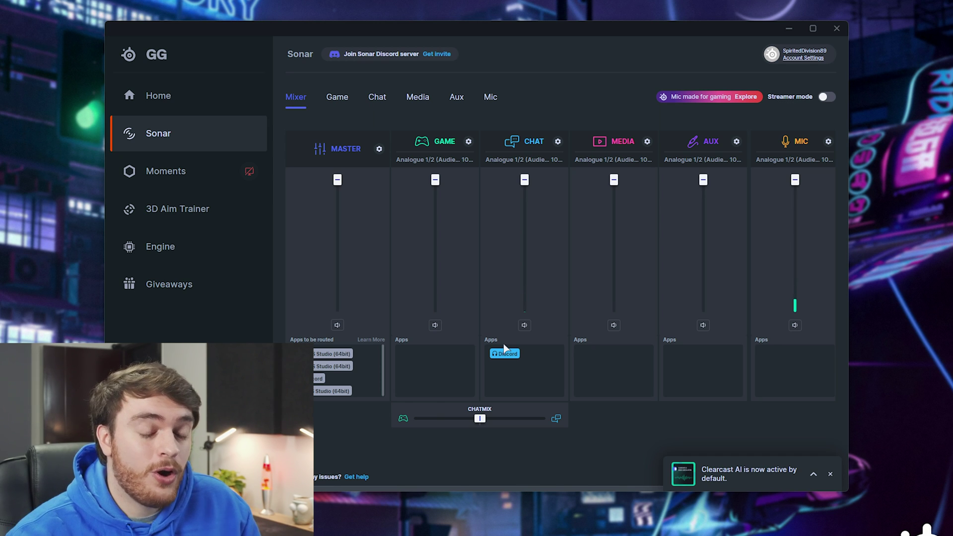
- Switch to Sonar's Game channel, browse the custom game presets and accept the Default configuration
left_click(328, 100)
left_click(680, 289)
scroll(654, 378, "down", 10)
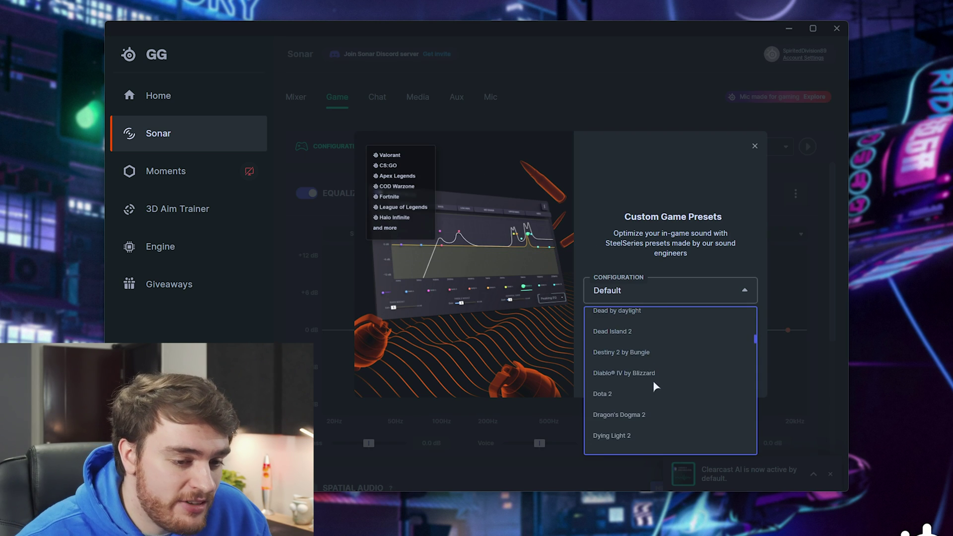
left_click(669, 293)
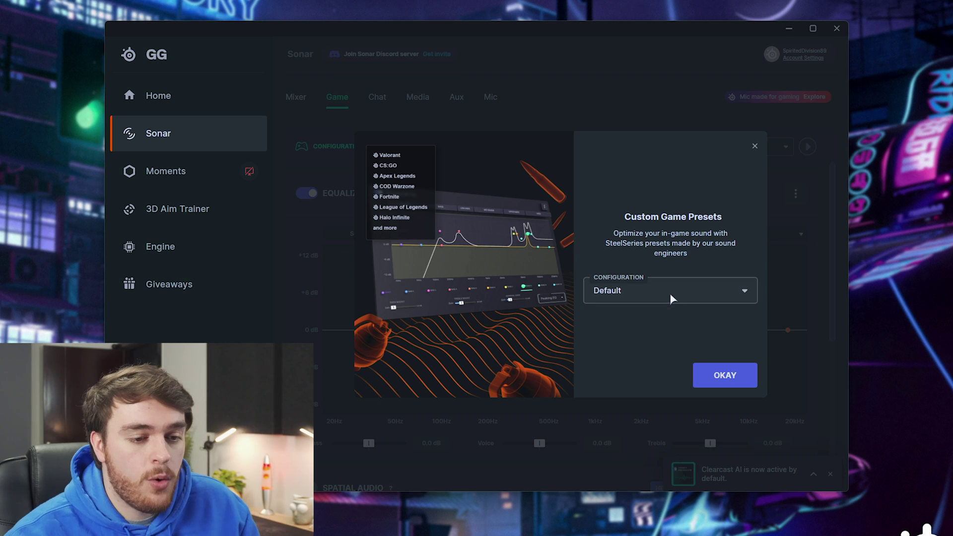
left_click(727, 374)
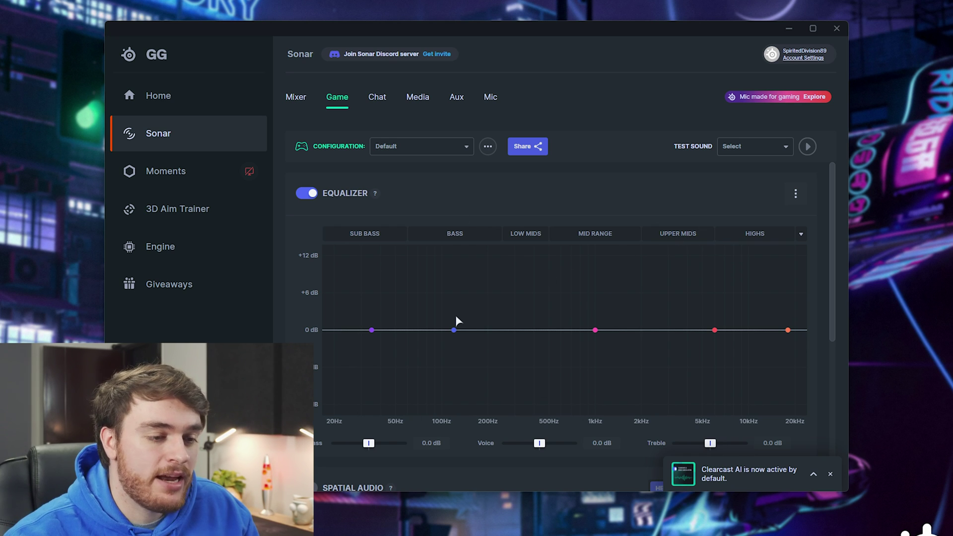
- Boost the Game equalizer's bass band to just above +6 dB with a narrower peak, and cut the mid-range band to -3.8 dB at 942.2 Hz
left_click_drag(454, 329, 454, 300)
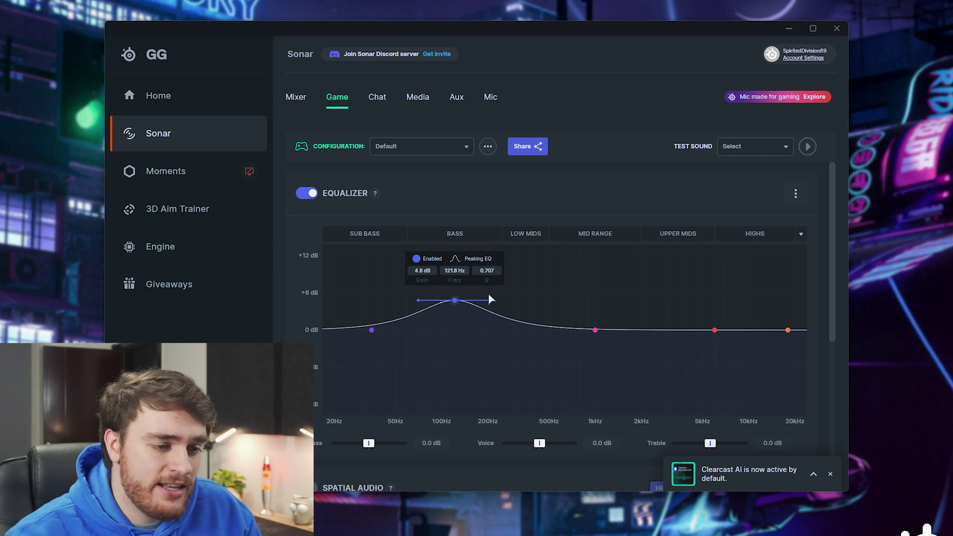
left_click_drag(491, 300, 455, 287)
left_click_drag(597, 331, 591, 354)
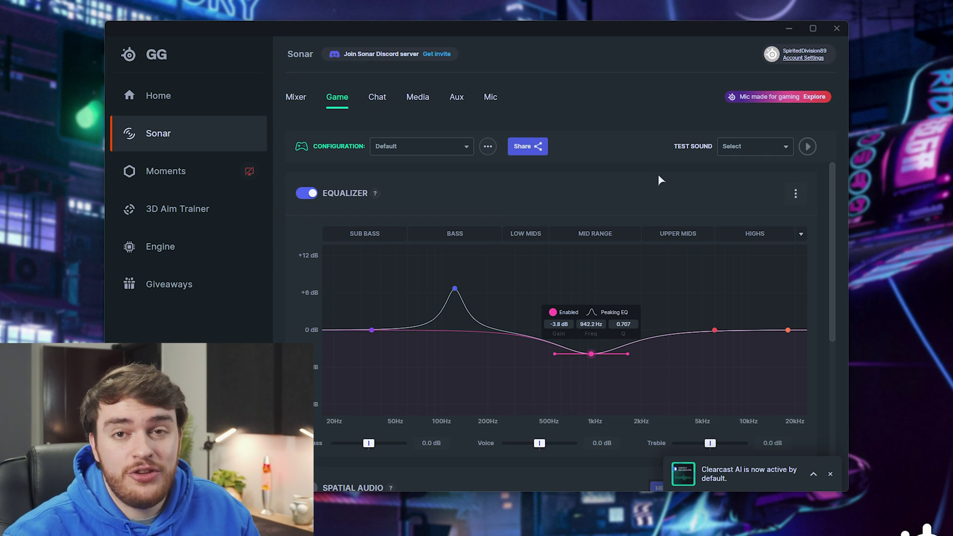
- Preview the Apex Legends configuration and its equalizer curve for the Game channel, and return to the Default configuration
left_click(422, 145)
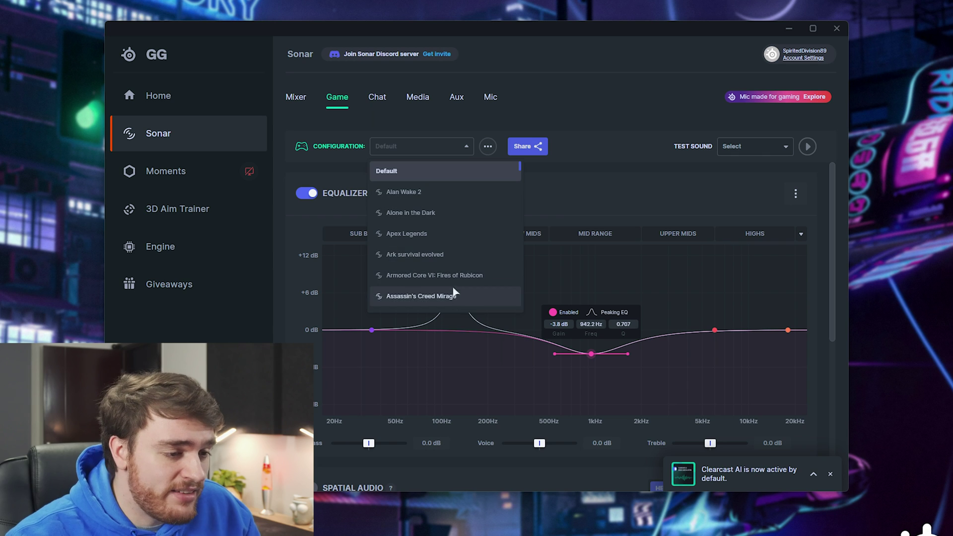
scroll(438, 244, "down", 2)
scroll(434, 238, "up", 2)
left_click(433, 236)
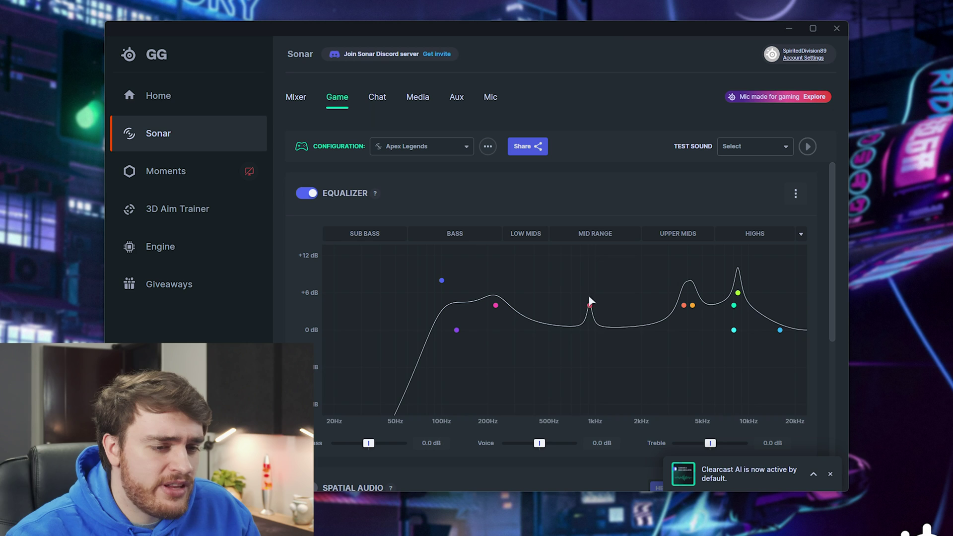
mouse_move(687, 304)
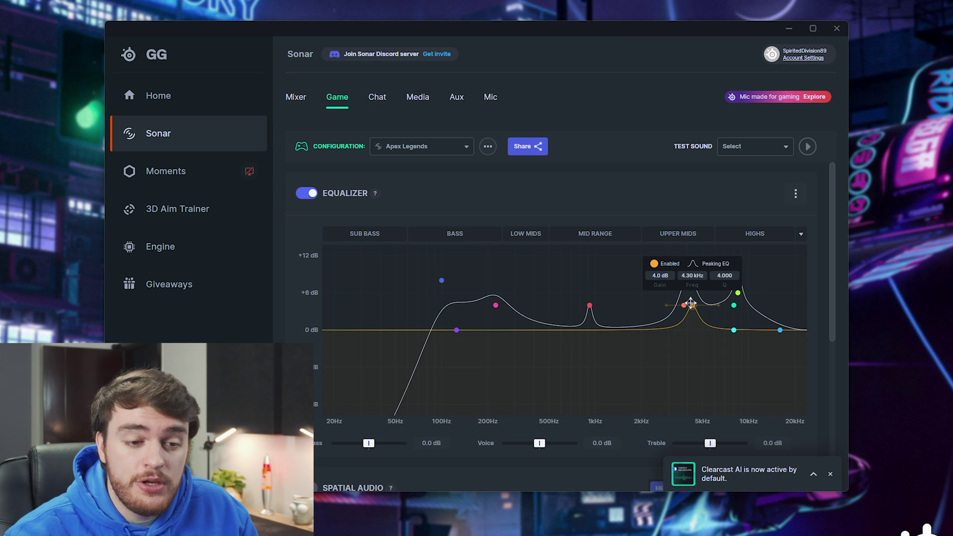
left_click(407, 146)
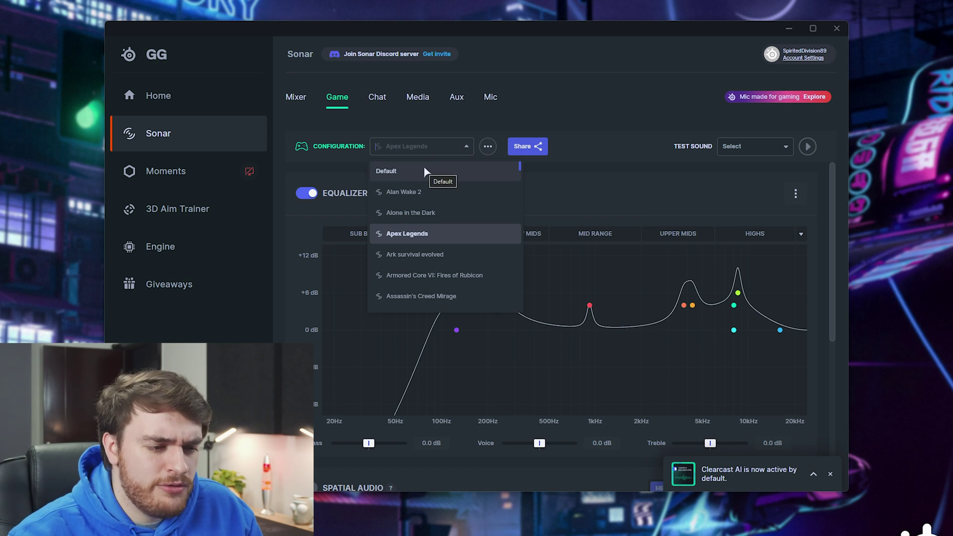
left_click(426, 171)
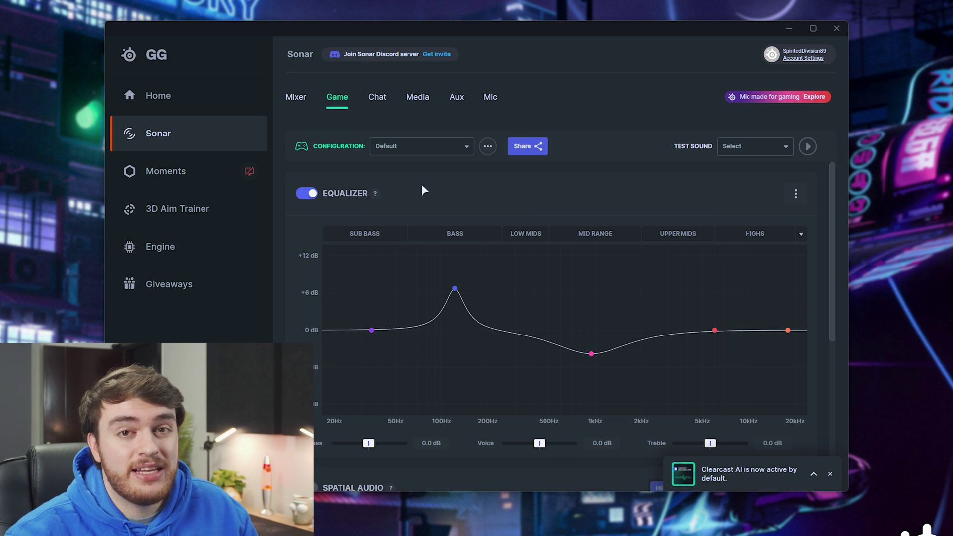
- Review the Game channel's Spatial Audio, Volume Boost and Smart Volume options, including the Smart Volume explanation
scroll(446, 218, "down", 5)
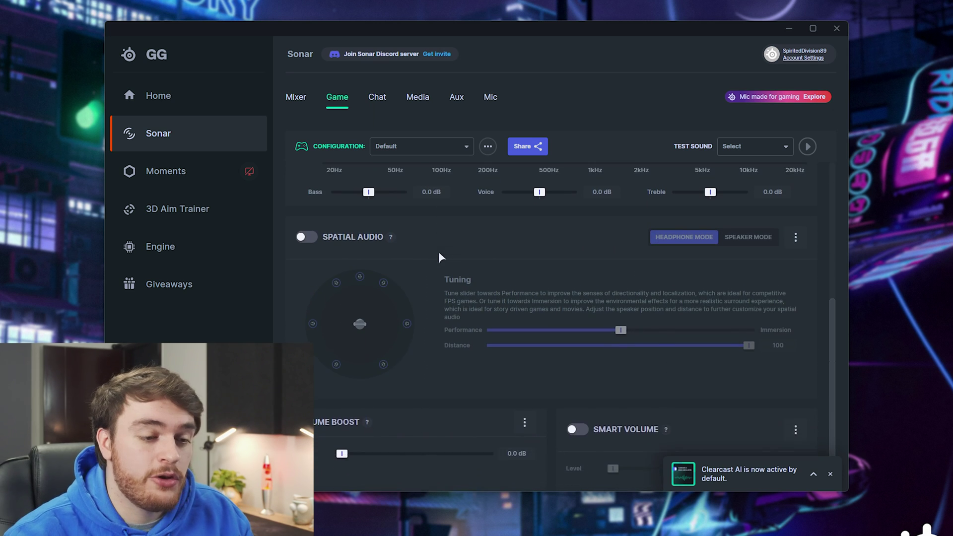
scroll(438, 258, "down", 1)
scroll(523, 266, "up", 1)
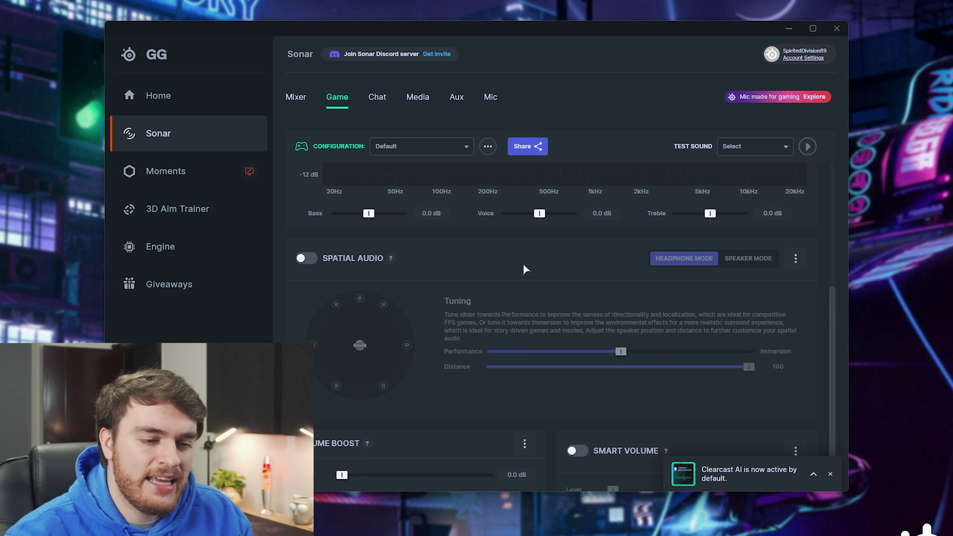
scroll(524, 266, "down", 1)
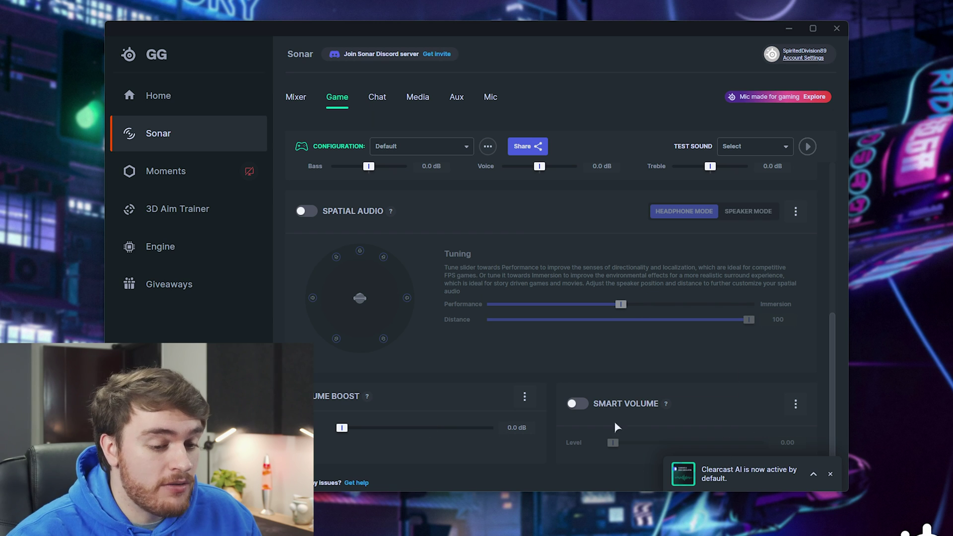
mouse_move(667, 405)
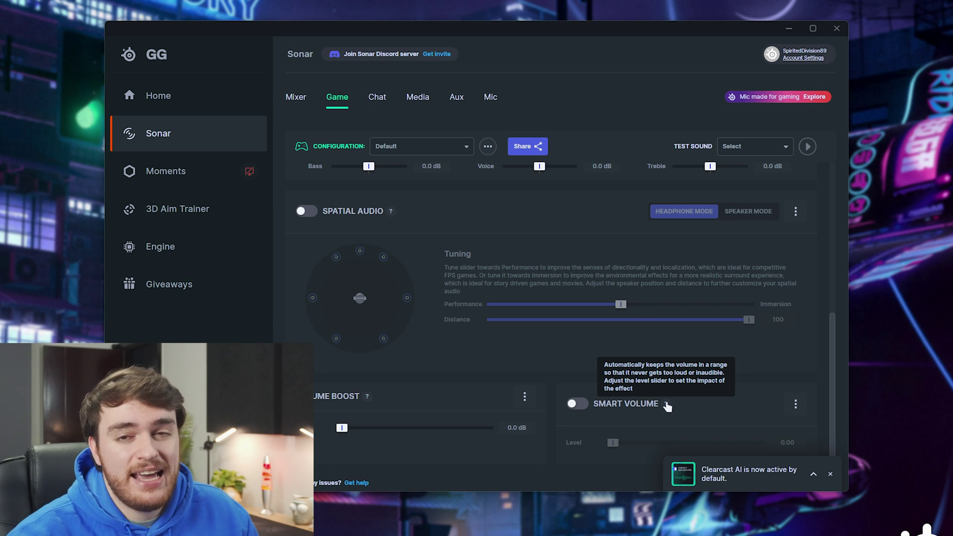
scroll(666, 405, "up", 5)
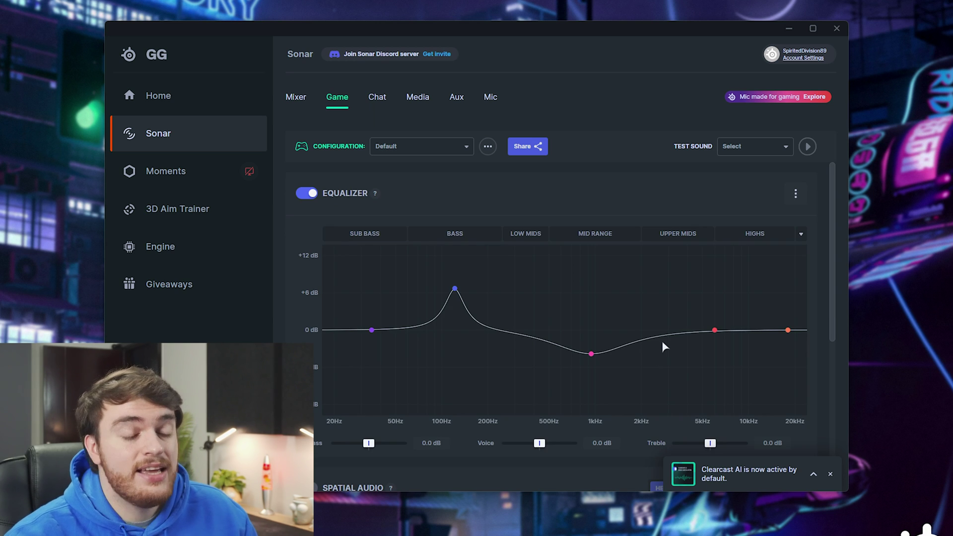
- Open the Chat channel with the Default configuration and look through its available presets without changing it
left_click(383, 101)
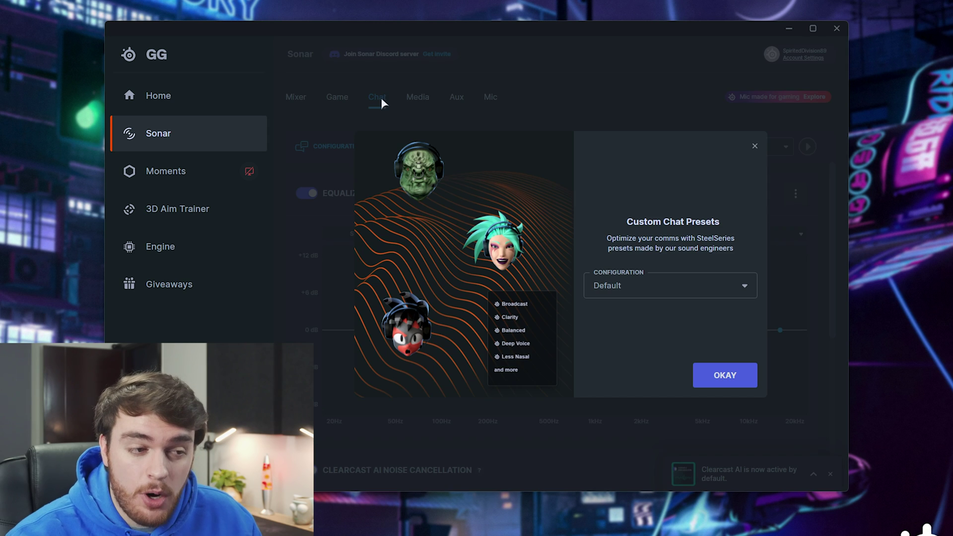
left_click(725, 375)
left_click(410, 146)
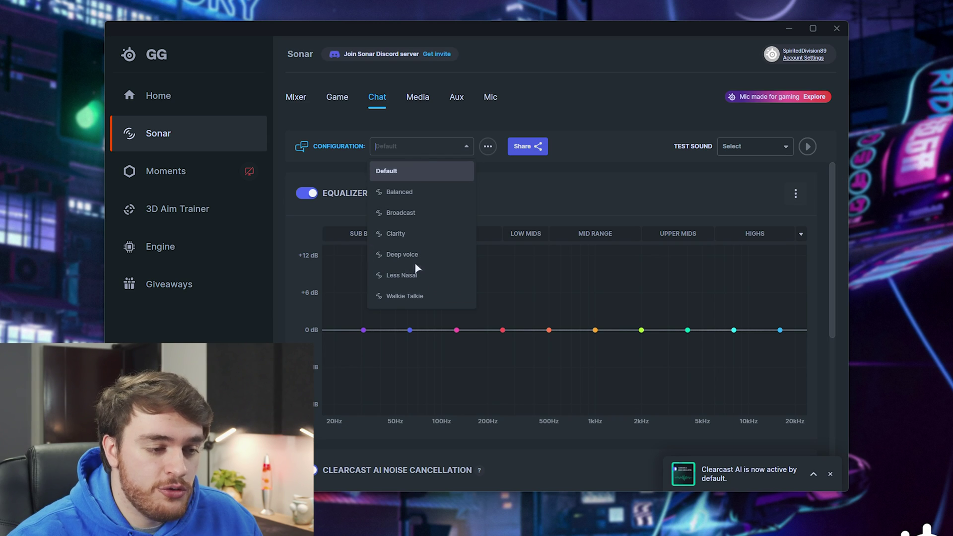
left_click(504, 197)
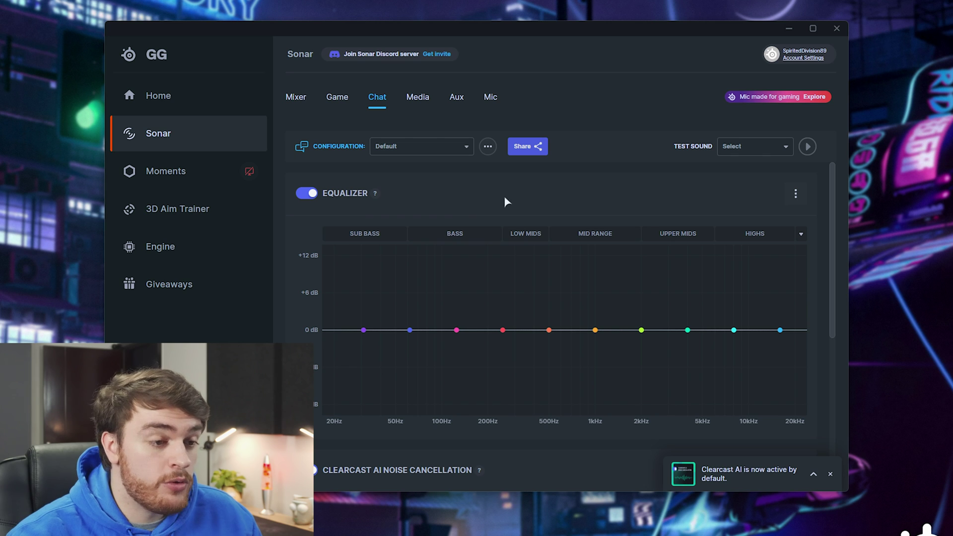
left_click(407, 147)
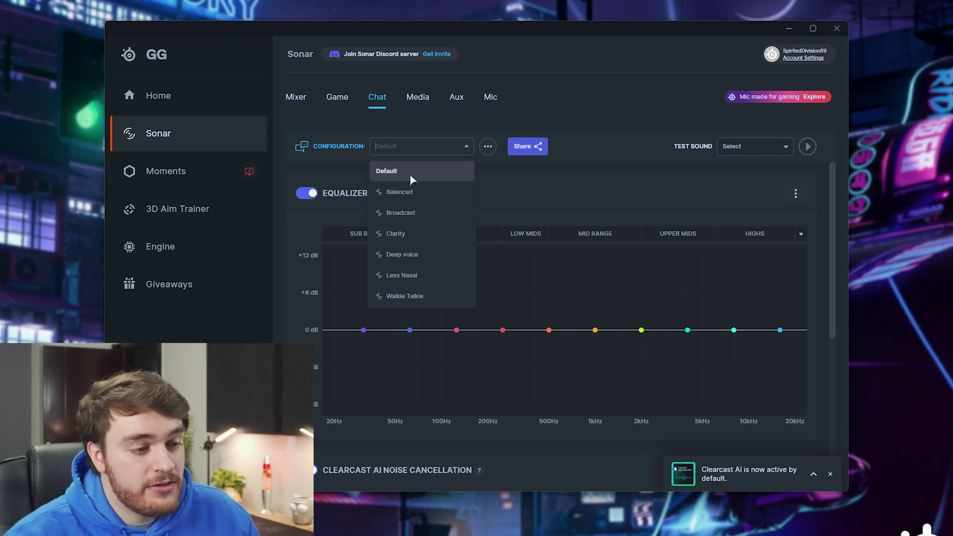
left_click(418, 153)
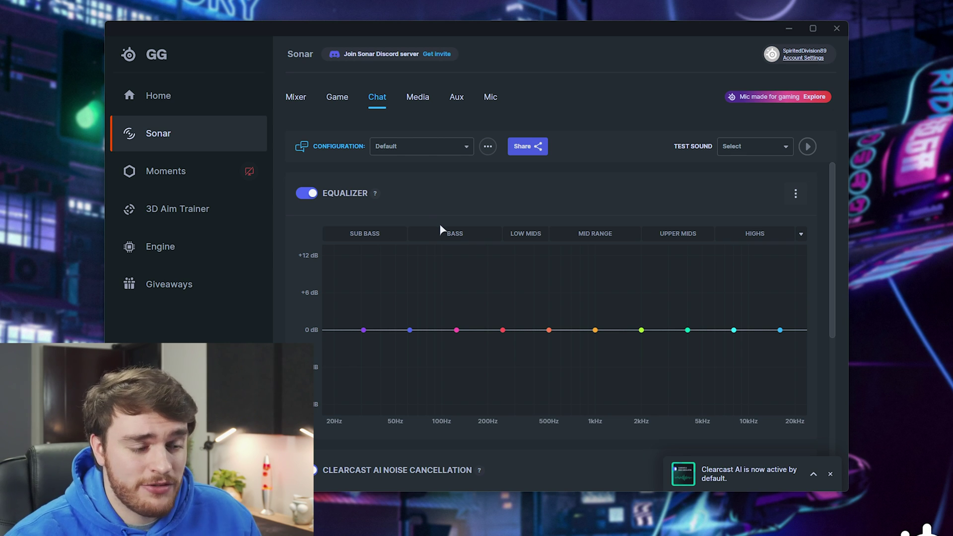
- Review the Chat channel's Clearcast AI Noise Cancellation, Noise Reduction, Noise Gate and Compressor settings
scroll(440, 224, "down", 5)
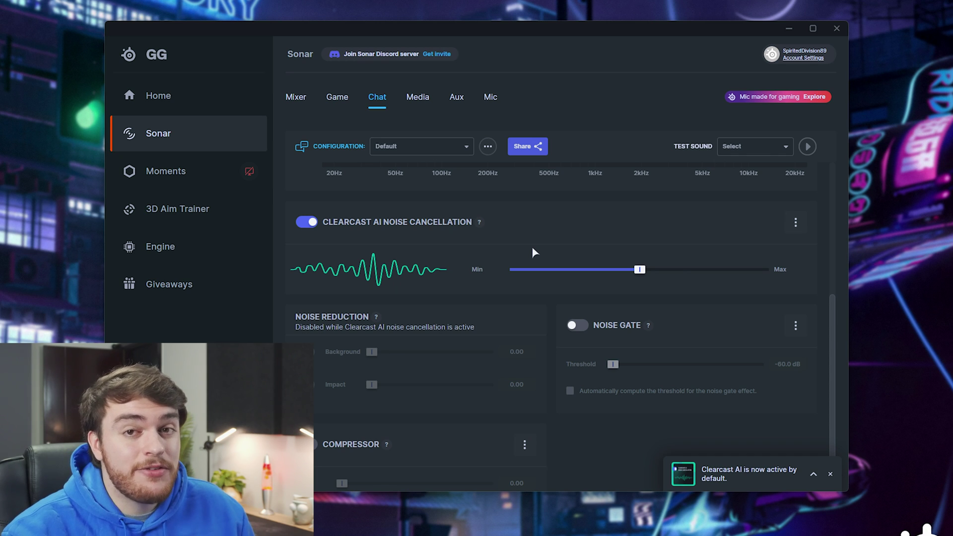
scroll(532, 248, "down", 1)
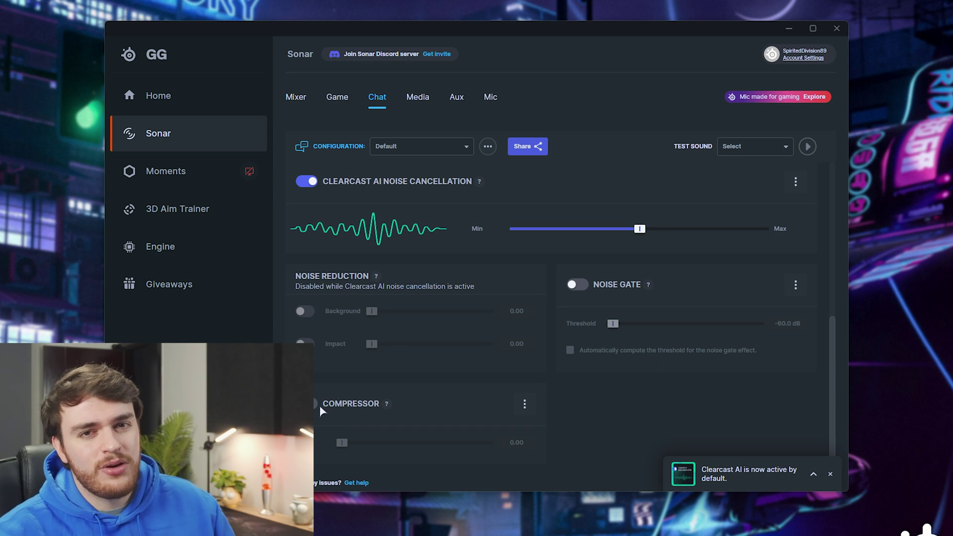
scroll(320, 405, "up", 5)
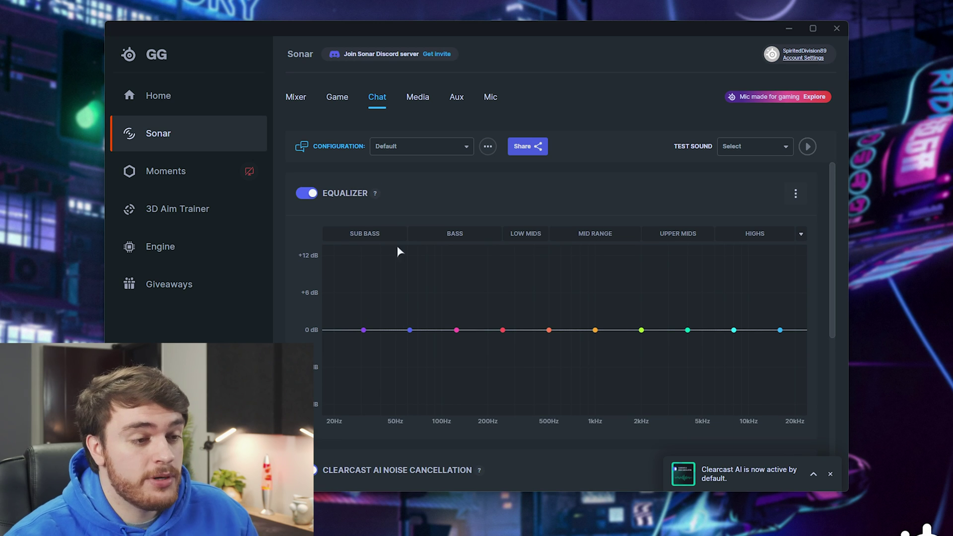
- Open the Media channel and accept its Default configuration
left_click(417, 97)
left_click(725, 375)
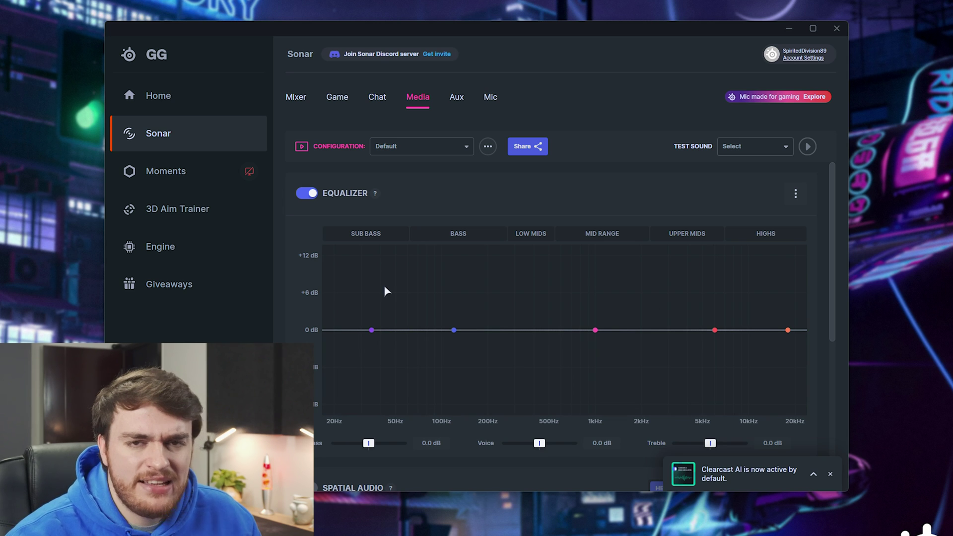
- Review the Media channel's Spatial Audio and volume effects, and open the Aux channel with its Default configuration to look over its settings
scroll(386, 288, "down", 5)
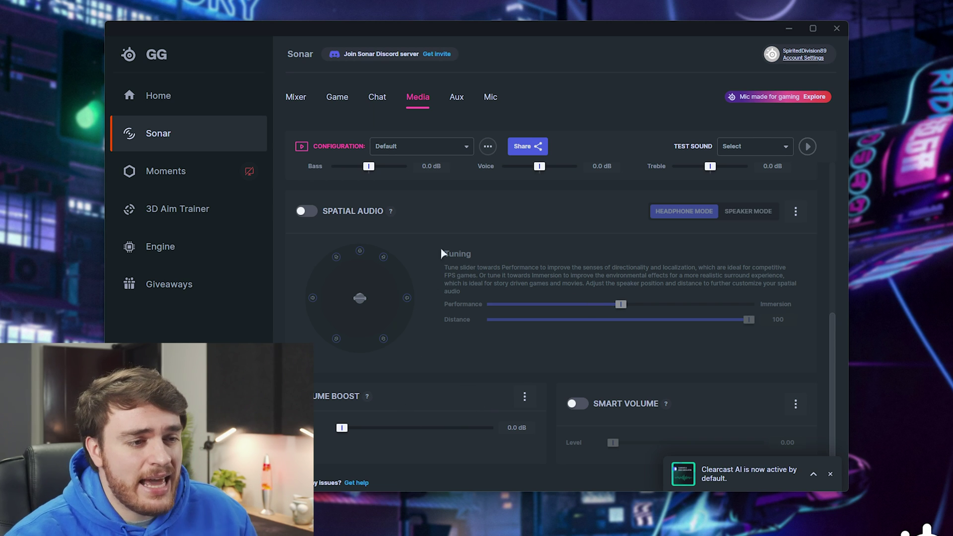
left_click(461, 96)
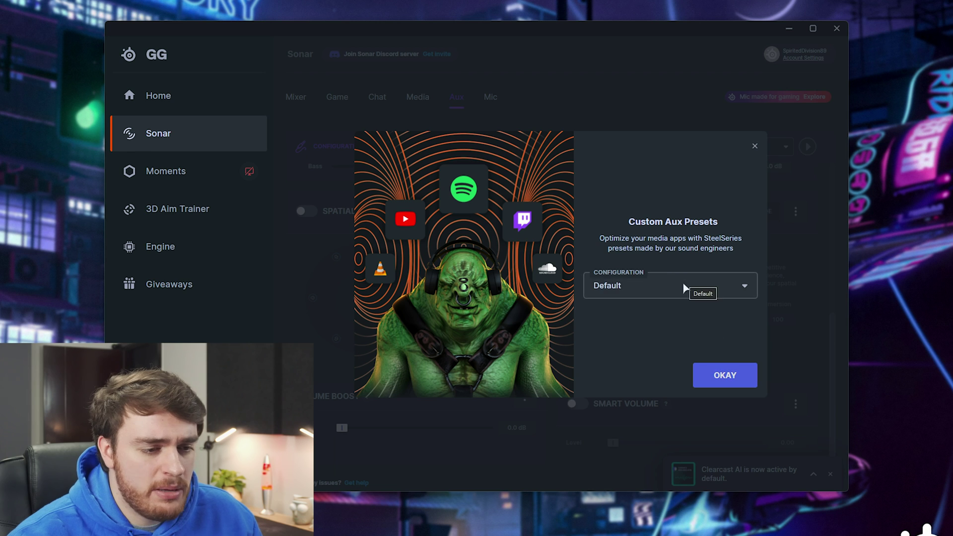
left_click(723, 379)
scroll(624, 345, "up", 5)
scroll(546, 238, "down", 5)
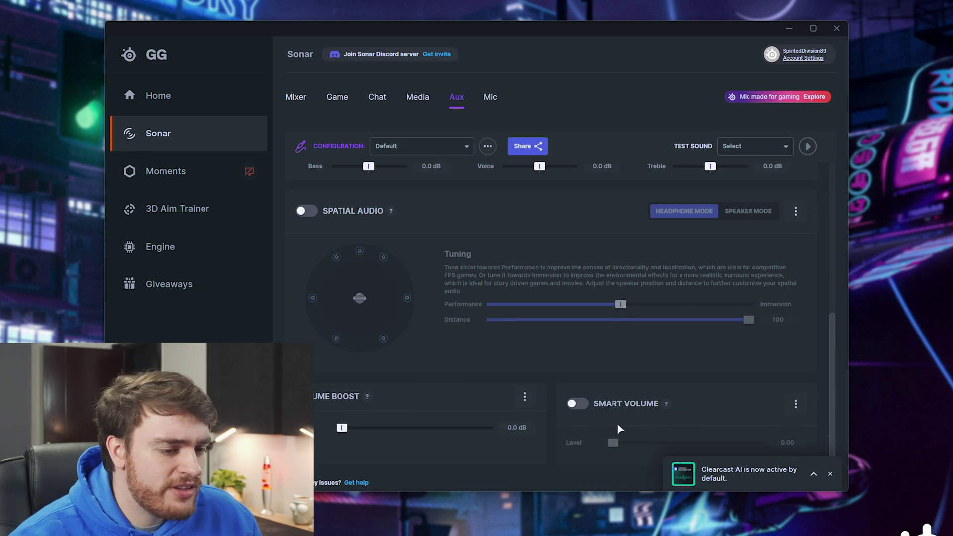
scroll(617, 422, "up", 5)
- Open the Mic channel with the Default configuration and review its Clearcast AI Noise Cancellation, Noise Reduction, Noise Gate and Compressor settings
left_click(492, 99)
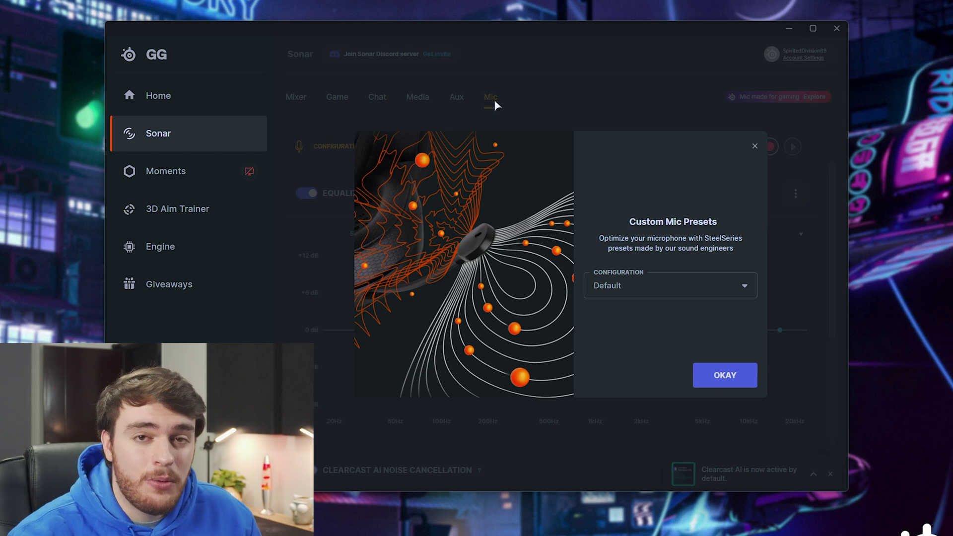
left_click(728, 382)
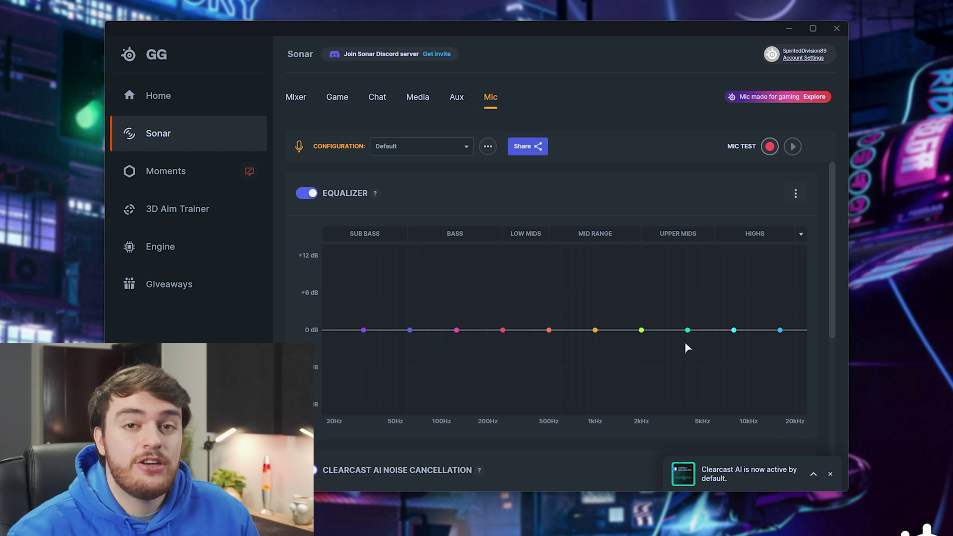
scroll(490, 287, "down", 4)
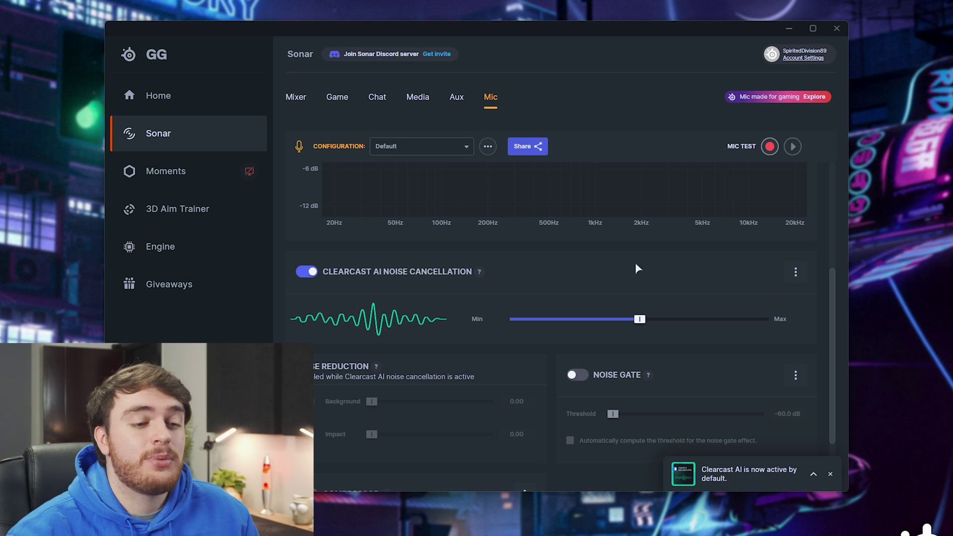
scroll(415, 445, "down", 2)
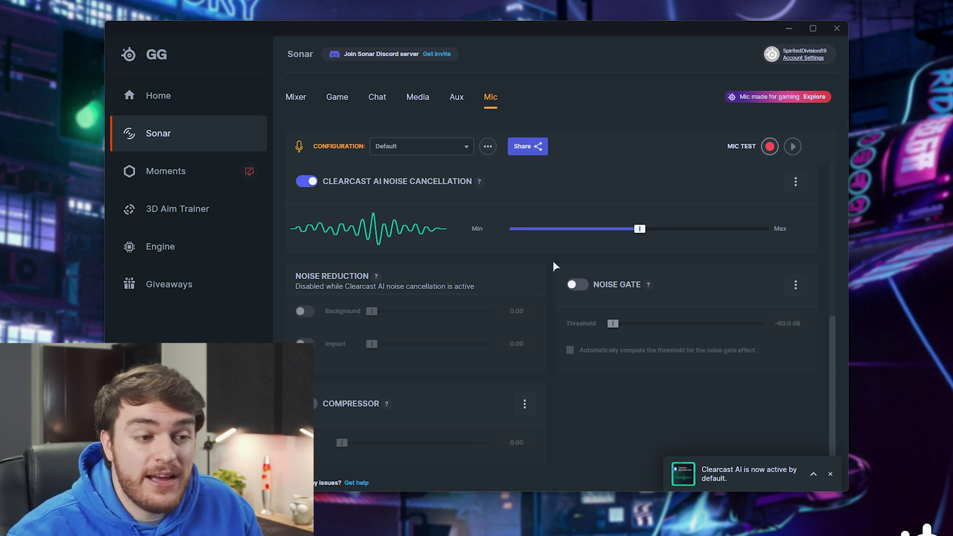
scroll(600, 214, "up", 5)
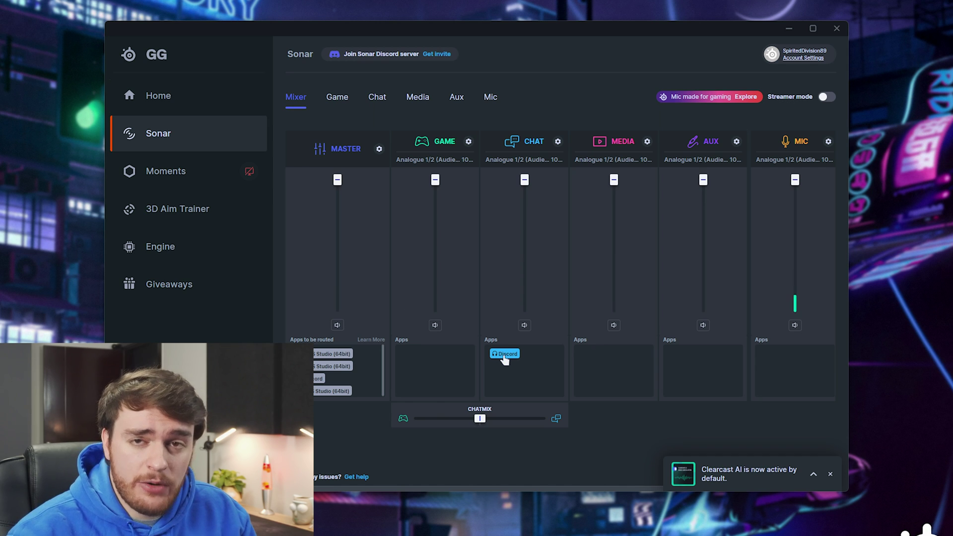
- Reassign Brave from the Game channel to Media, and test the Media volume by lowering it and returning it to maximum
left_click_drag(502, 361, 436, 378)
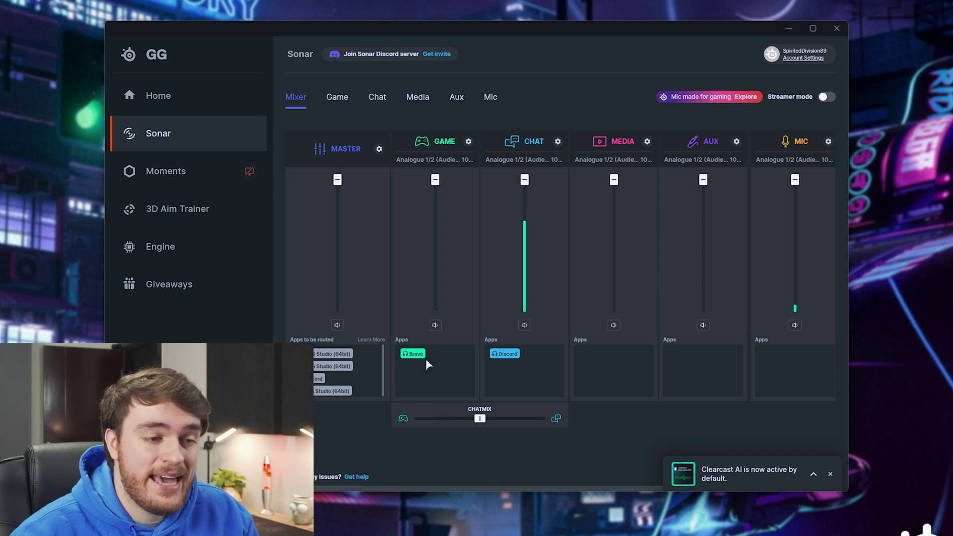
left_click_drag(409, 358, 625, 376)
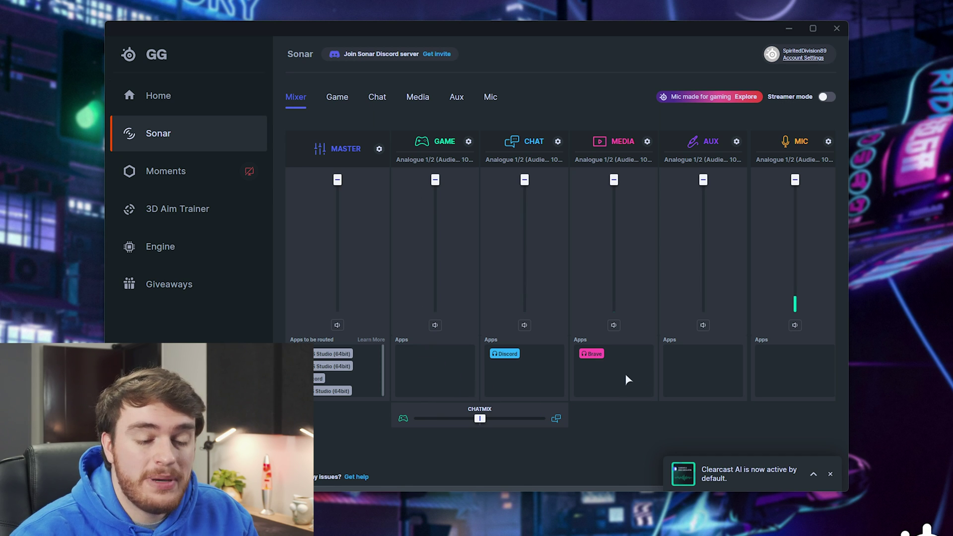
left_click_drag(614, 180, 614, 240)
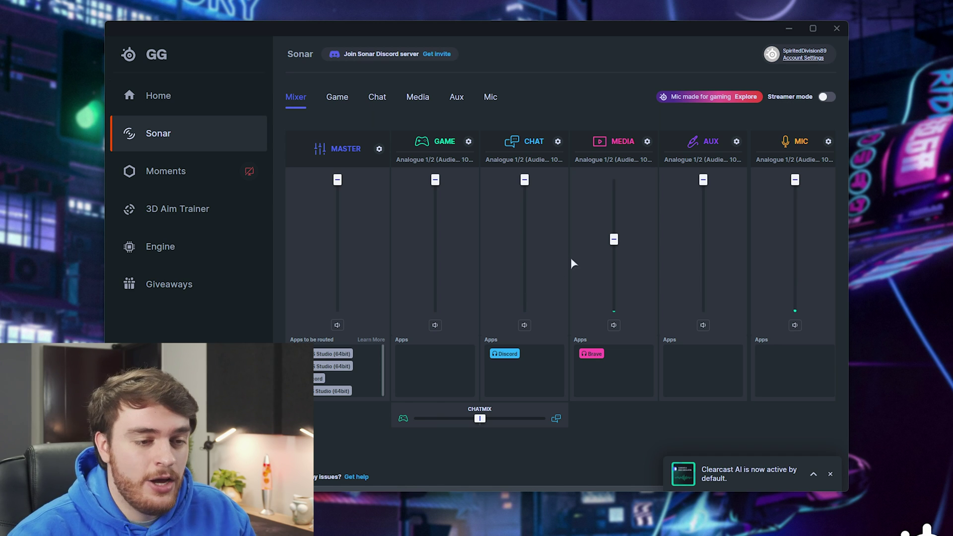
left_click_drag(615, 244, 618, 145)
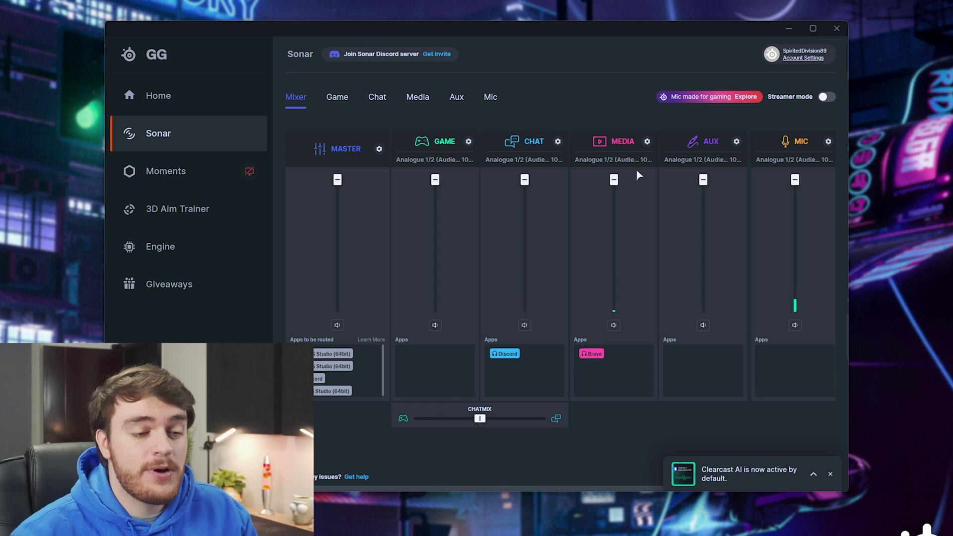
- Reassign Brave from the Media channel back to the Game channel in the Sonar mixer
left_click_drag(562, 29, 540, 16)
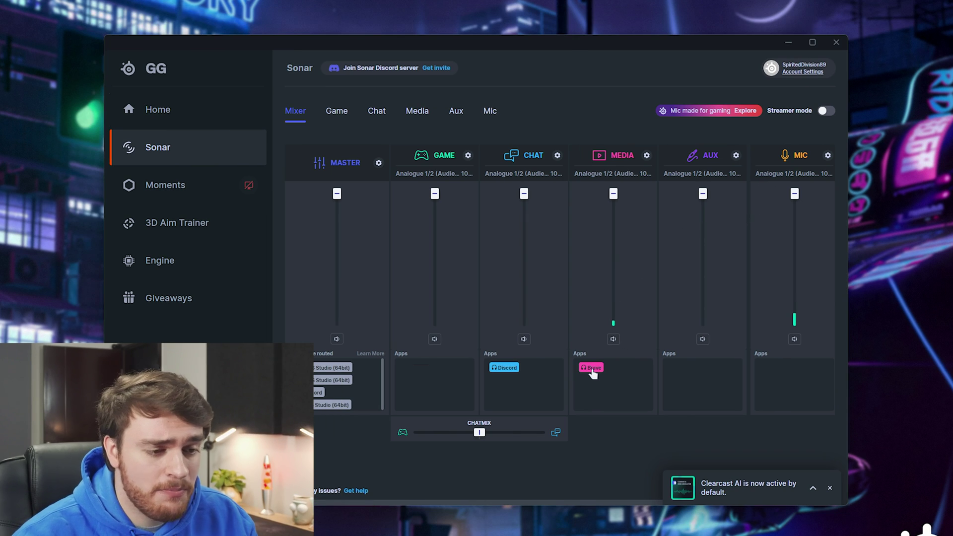
left_click_drag(593, 373, 412, 370)
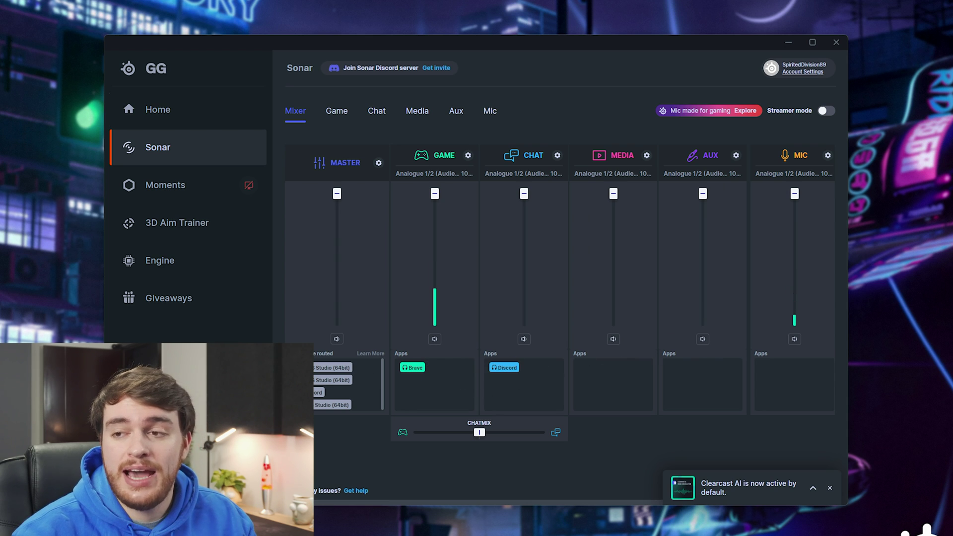
- Switch to OBS and check each audio source's track assignments in Advanced Audio Properties
key("alt+Tab")
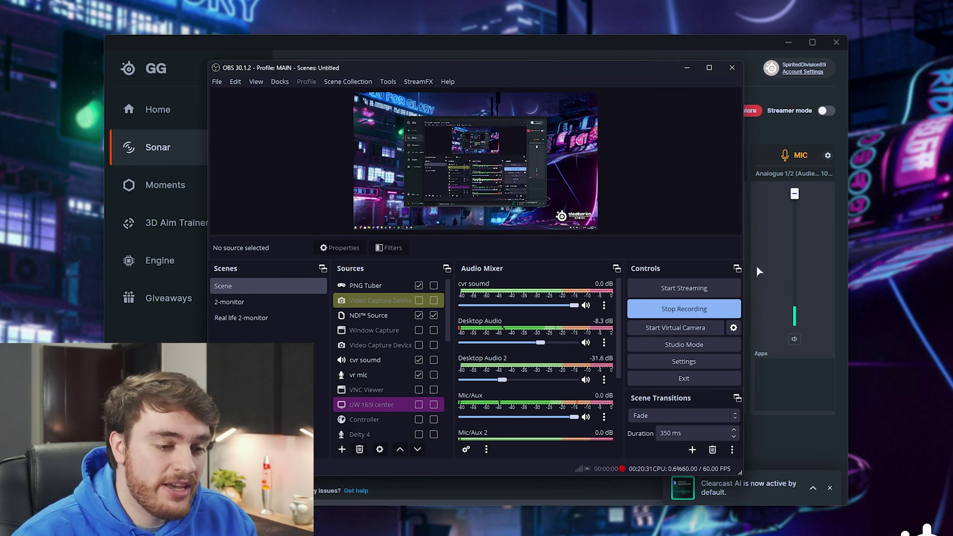
left_click(466, 450)
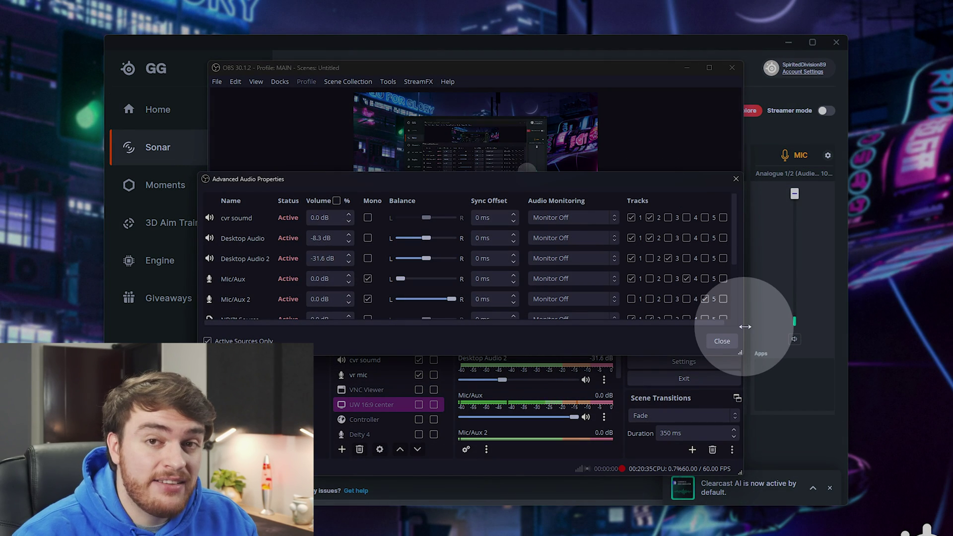
left_click(736, 178)
- Check which audio tracks are enabled in the OBS recording output settings, accept the settings and return to Sonar
left_click(683, 361)
left_click(261, 142)
left_click(404, 125)
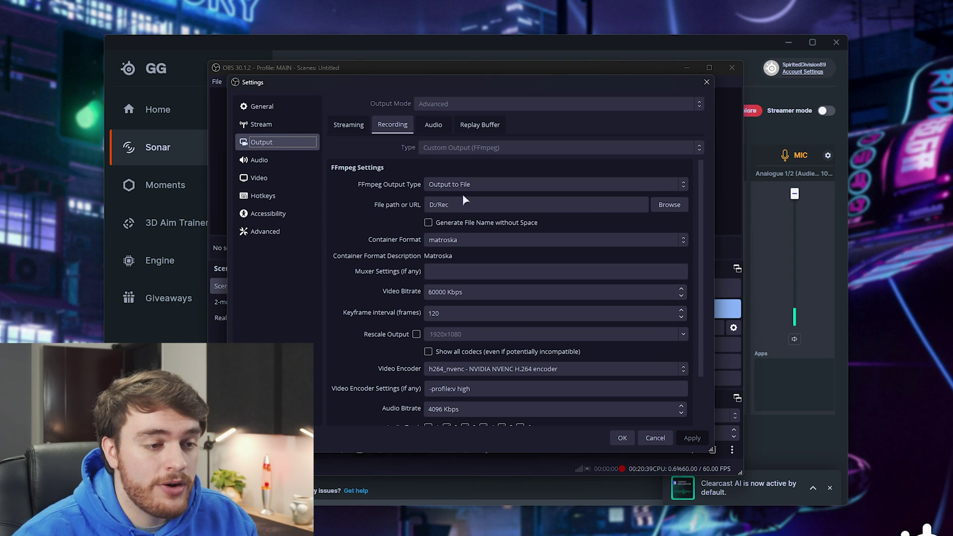
scroll(370, 263, "down", 2)
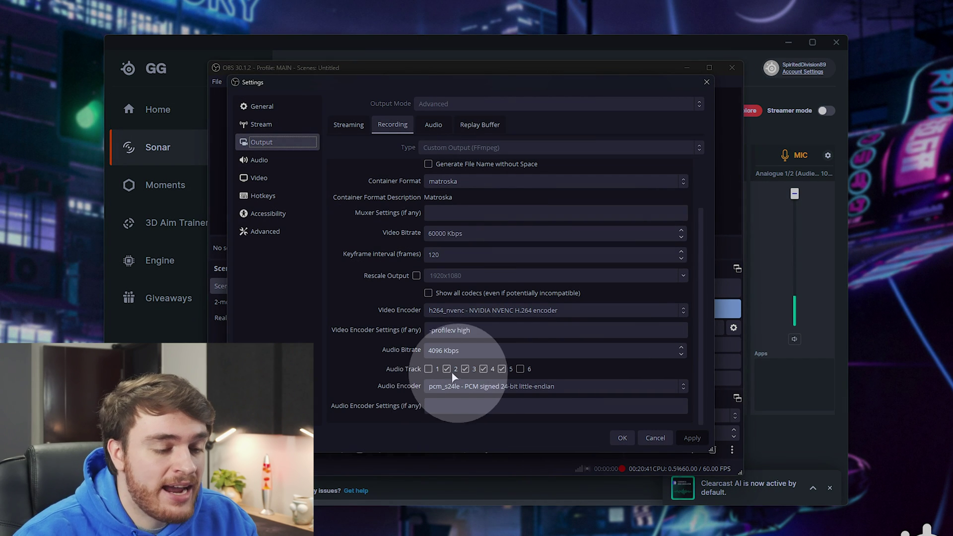
left_click(618, 438)
key("alt+Tab")
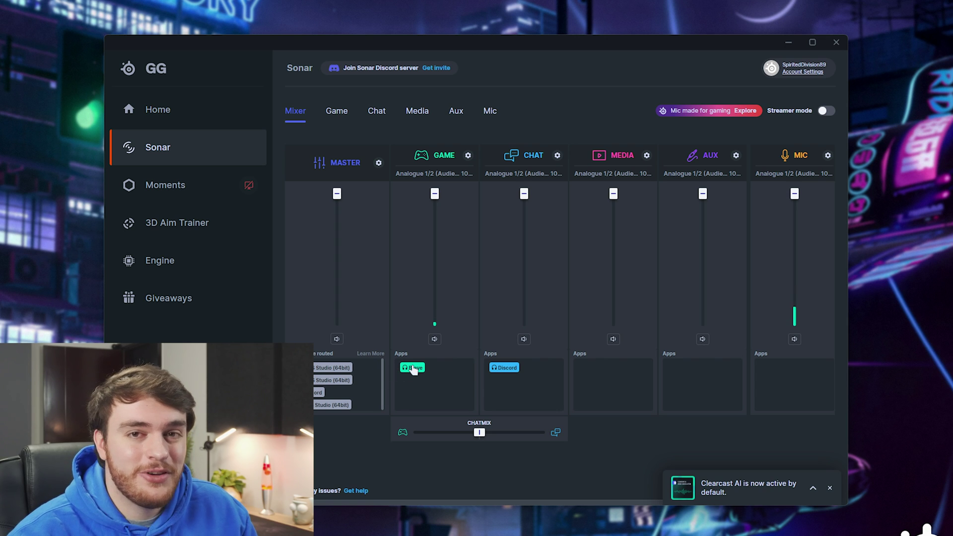
left_click_drag(414, 369, 454, 393)
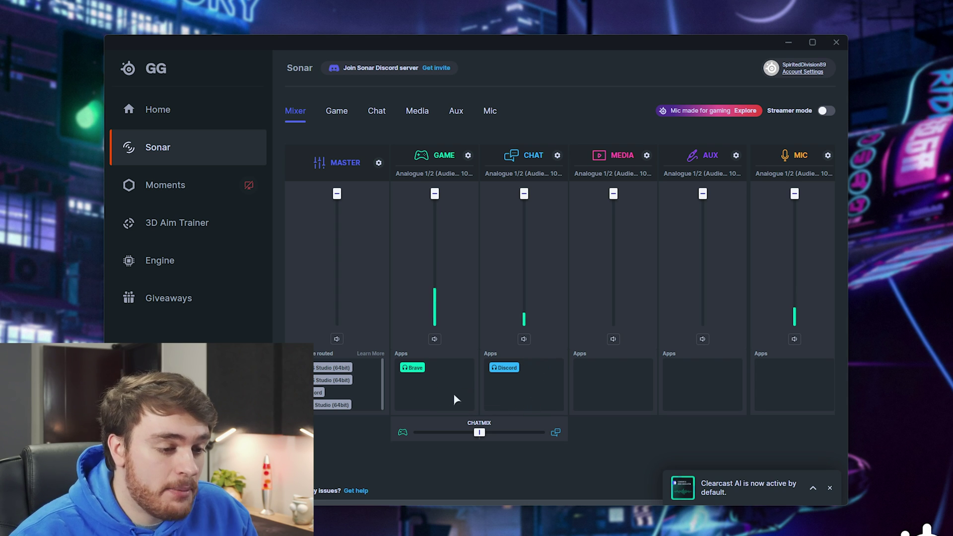